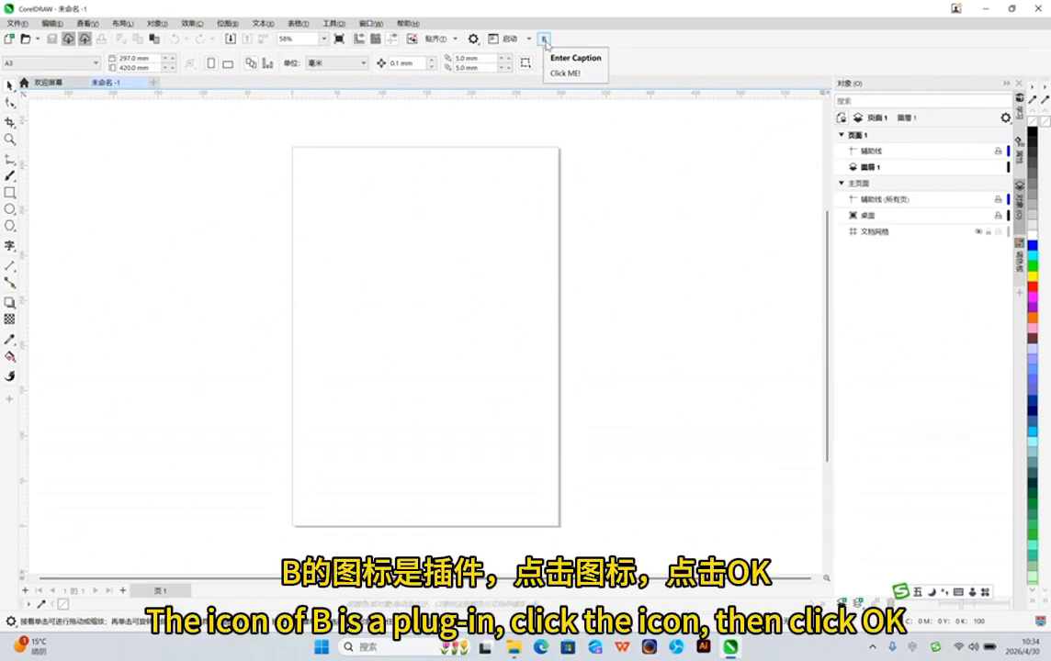
Open the 卓将CorelDraw插件 function panel and place it over the upper part of the canvas
left_click(543, 40)
left_click(581, 353)
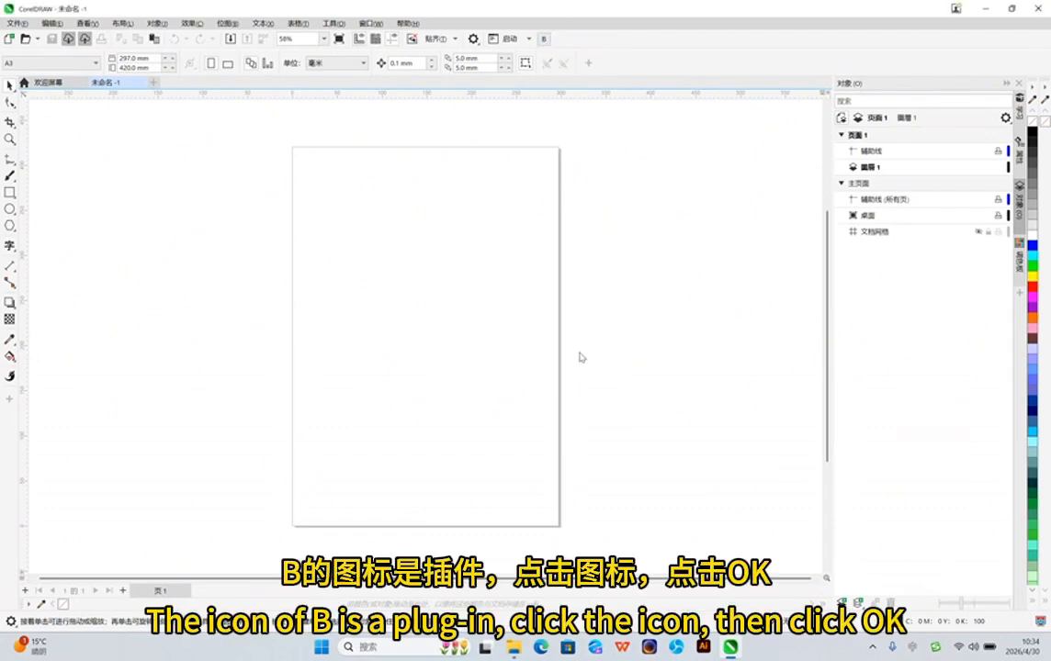
left_click_drag(394, 87, 467, 94)
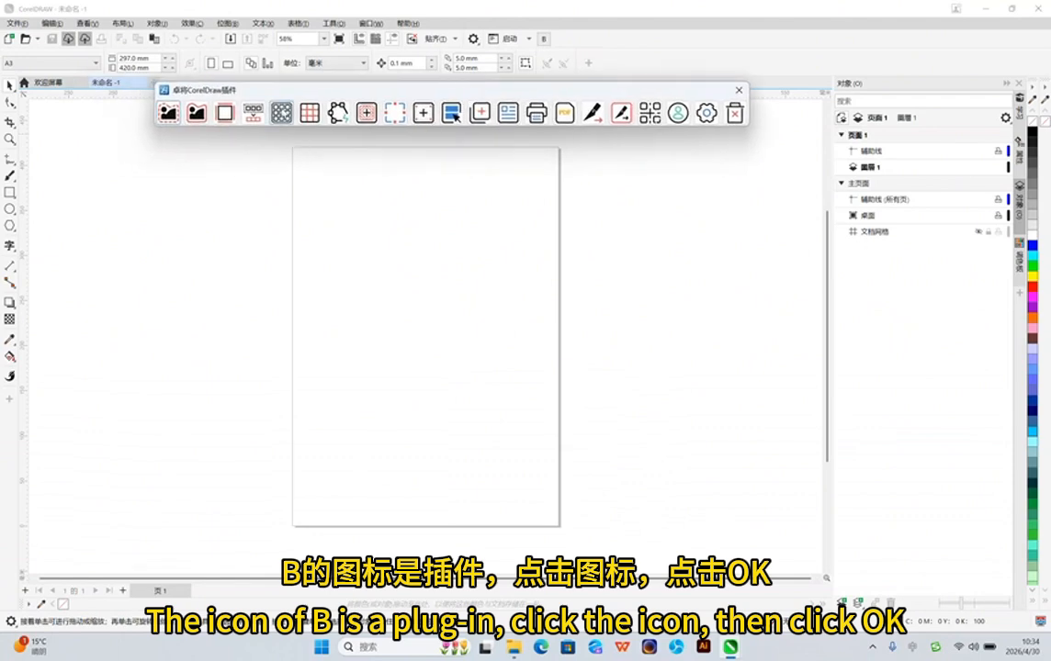
Import the sun picture 卡24 and place it near the page's upper-left corner, about 62 mm wide
left_click(16, 23)
left_click(33, 214)
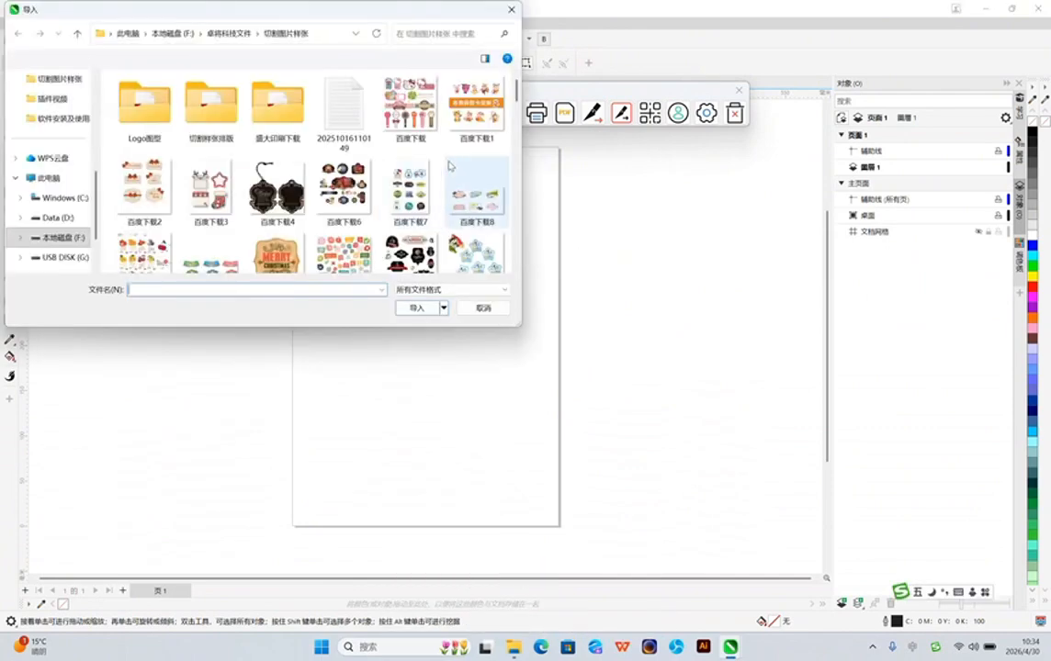
left_click_drag(515, 99, 515, 236)
left_click(277, 130)
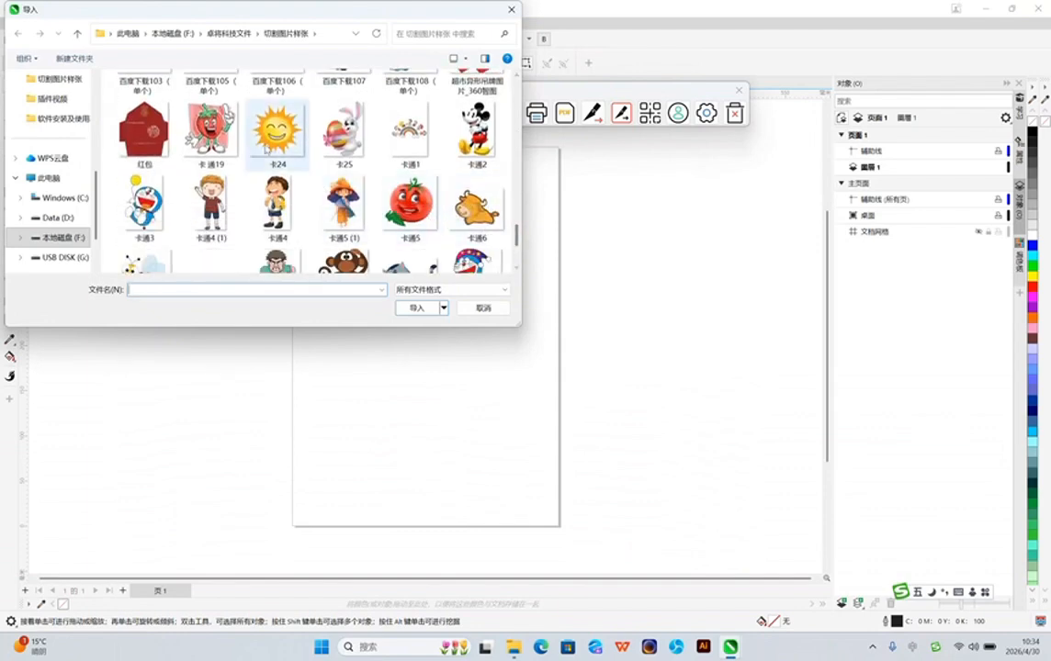
left_click(417, 308)
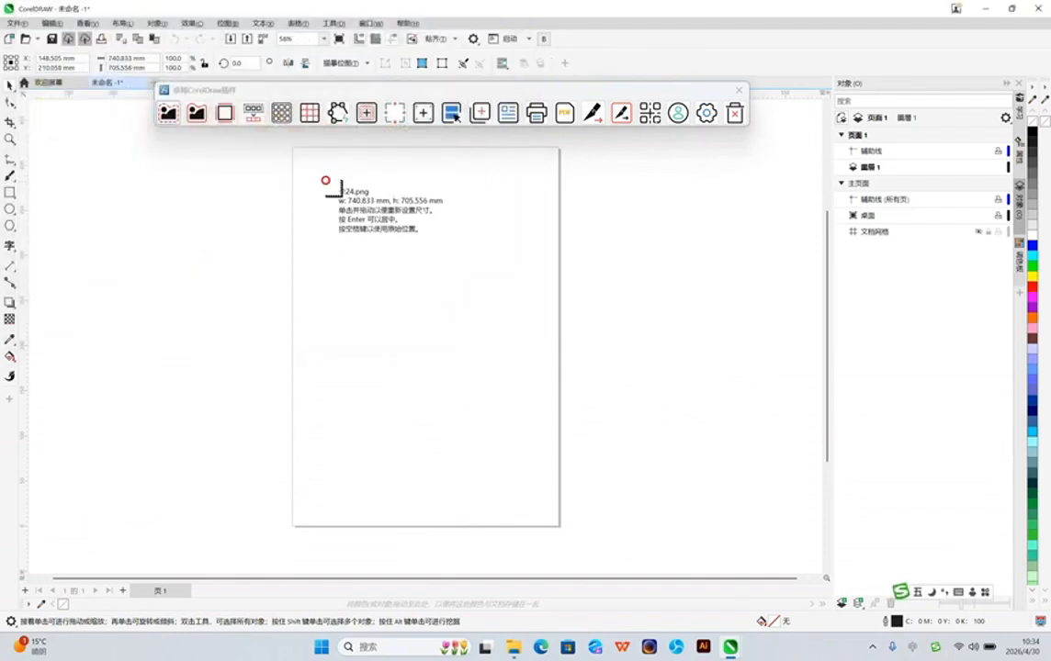
left_click_drag(326, 180, 346, 204)
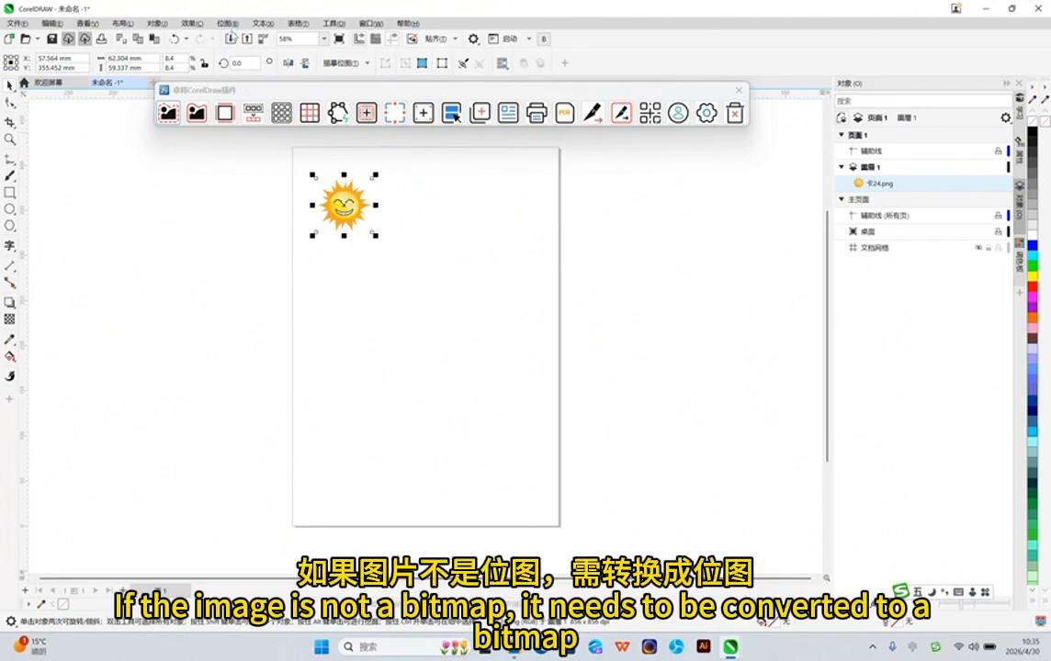
Convert the sun picture to a 300 dpi CMYK (32-bit) bitmap with anti-aliasing and a transparent background
left_click(227, 23)
left_click(245, 40)
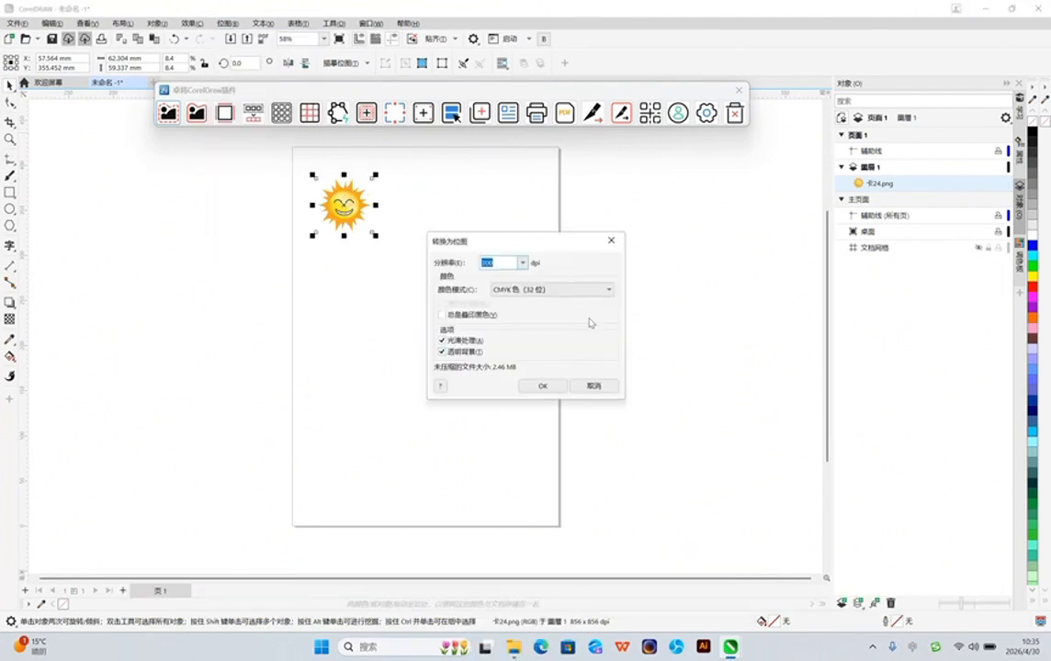
left_click(542, 386)
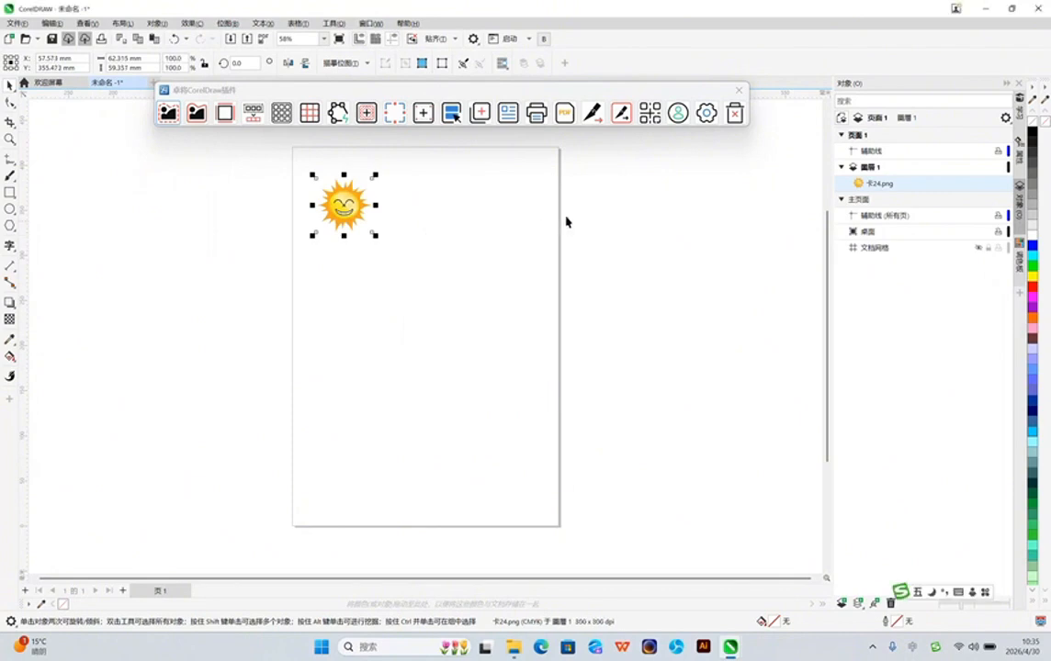
Start the plug-in's contour extraction (提取轮廓线) for the sun bitmap and create its contour
left_click_drag(269, 165, 379, 237)
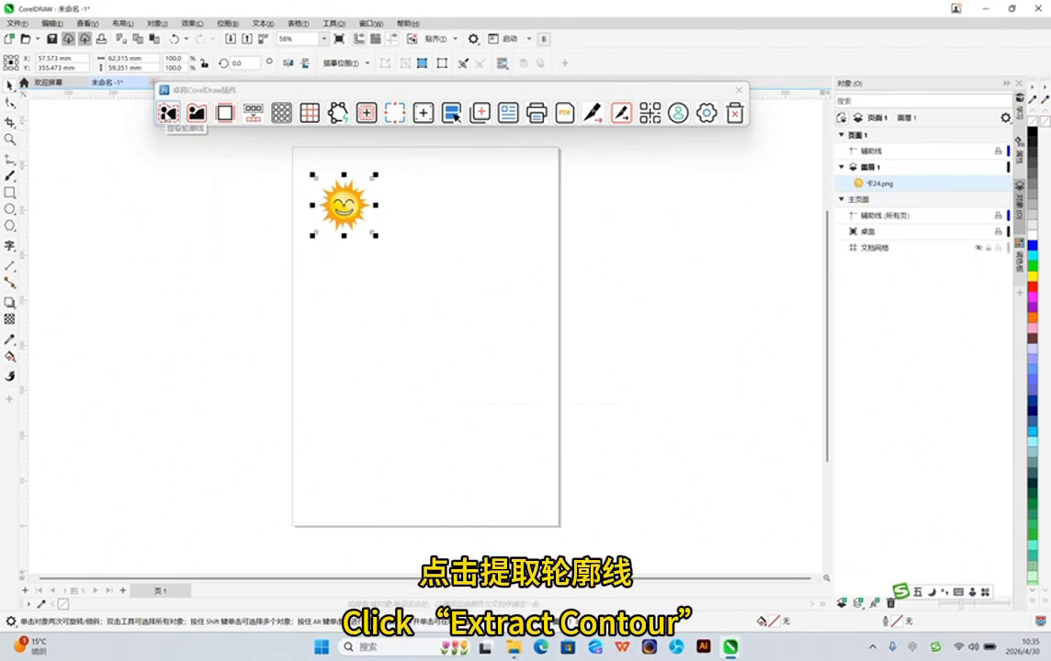
left_click(169, 112)
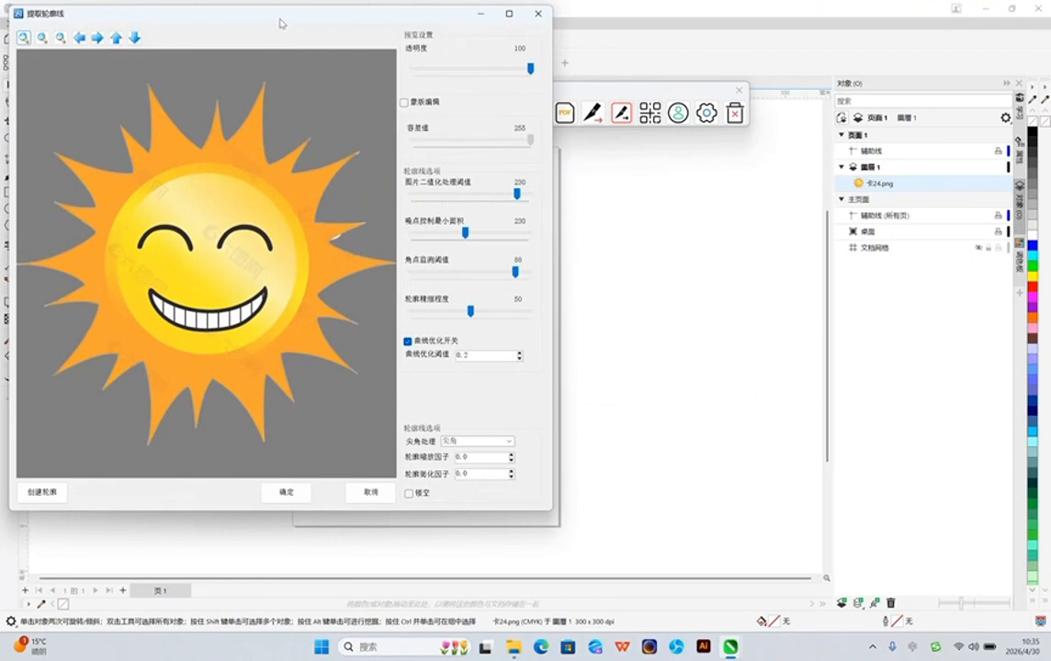
left_click_drag(281, 23, 301, 41)
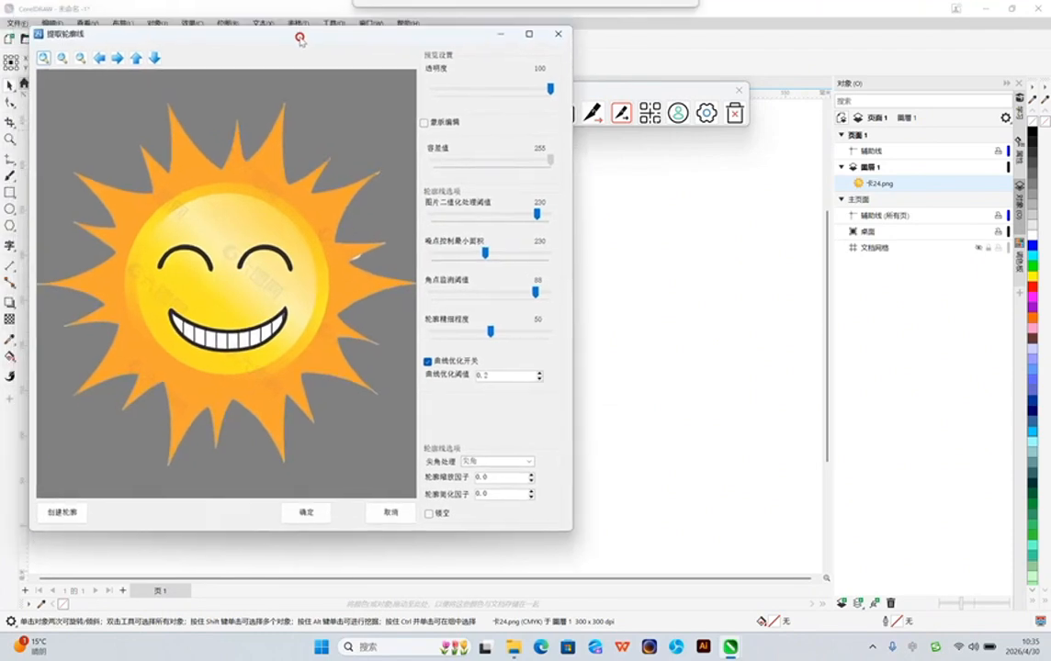
left_click(70, 517)
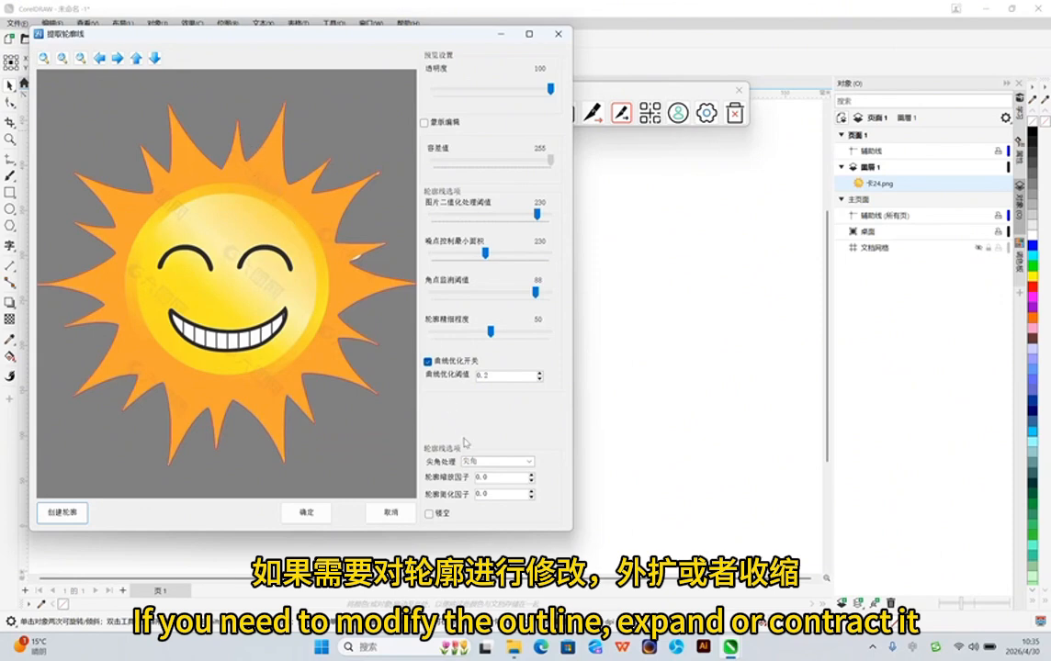
Set the contour scaling factor (轮廓缩放因子) to 10 and recreate the sun's contour expanded outward
double_click(486, 477)
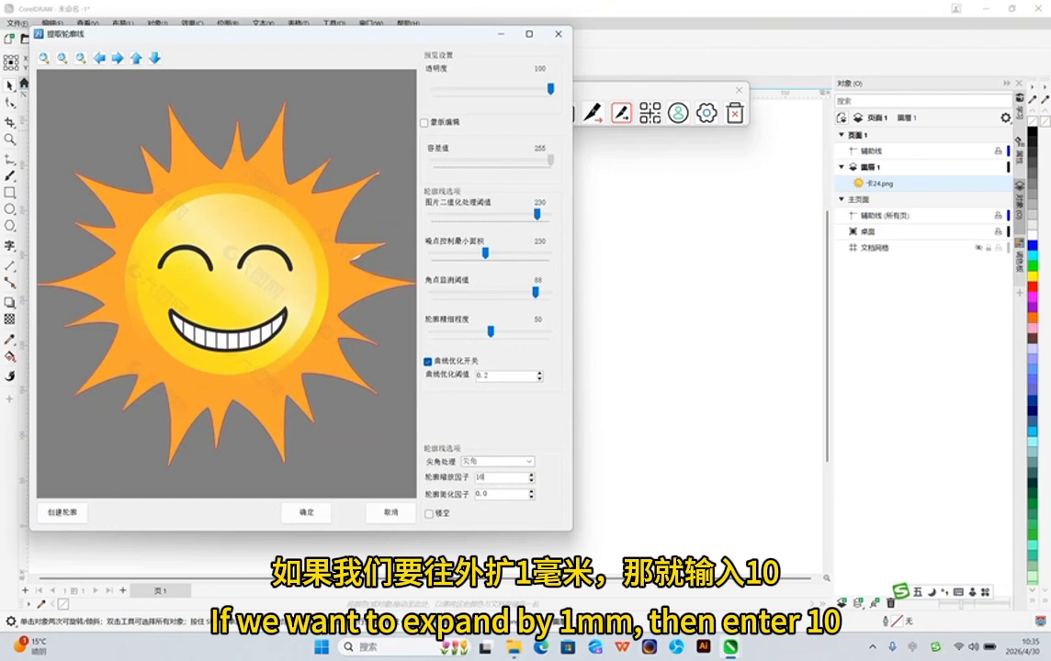
left_click(62, 511)
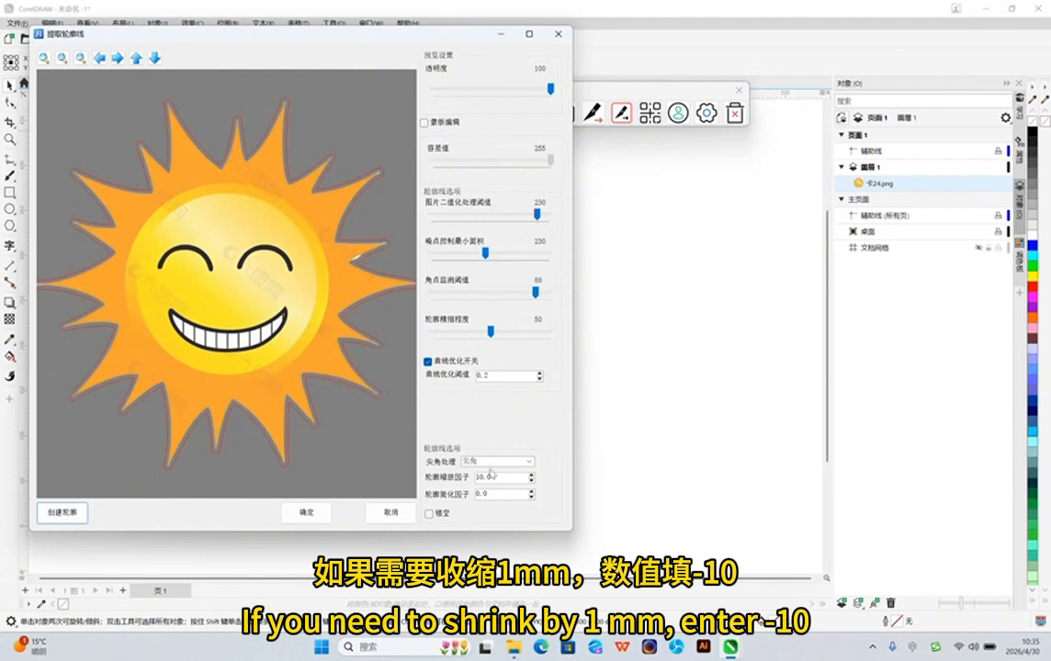
Set the contour scaling factor (轮廓缩放因子) to -10, recreate the sun's contour shrunk inward and accept the extraction
left_click(491, 476)
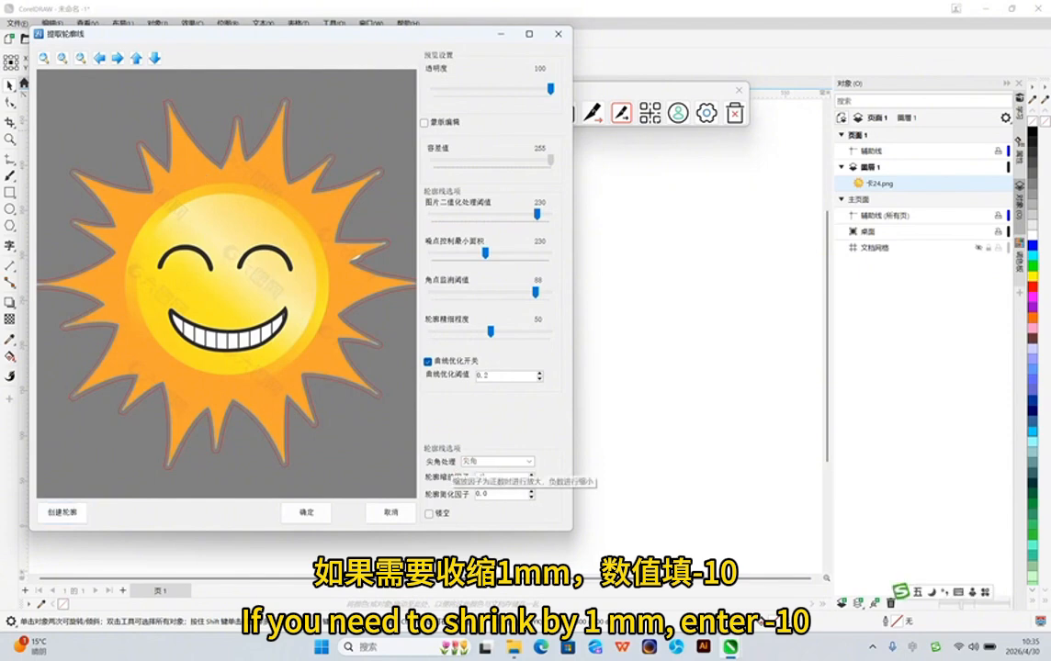
left_click(64, 512)
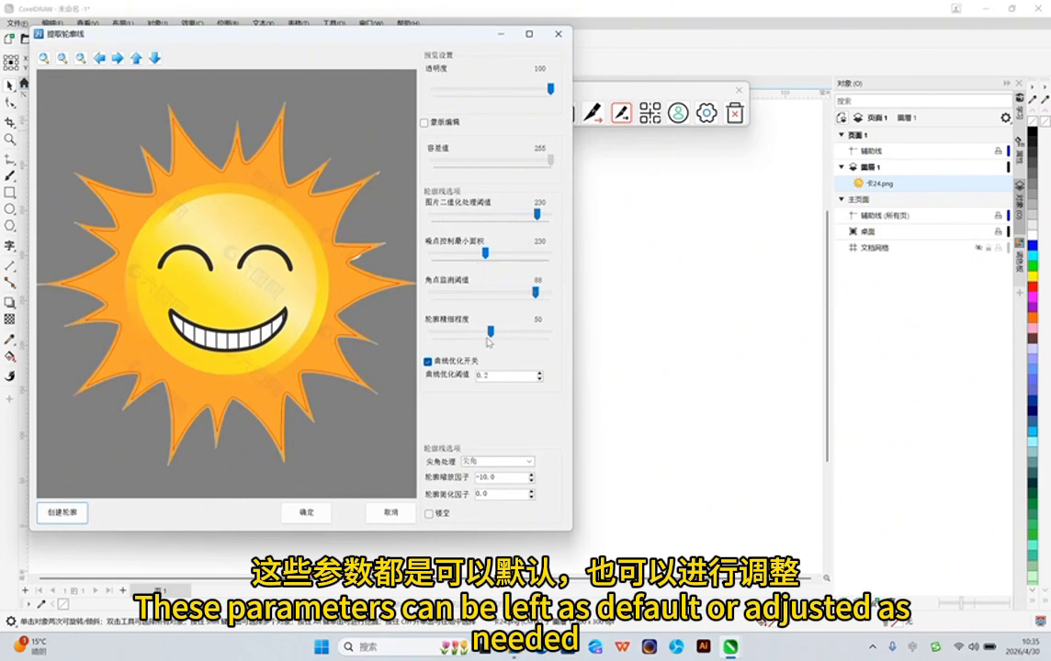
left_click(309, 515)
Hide 图层 1 and reduce the number of nodes on the whole extracted sun contour
scroll(347, 204, "up", 3)
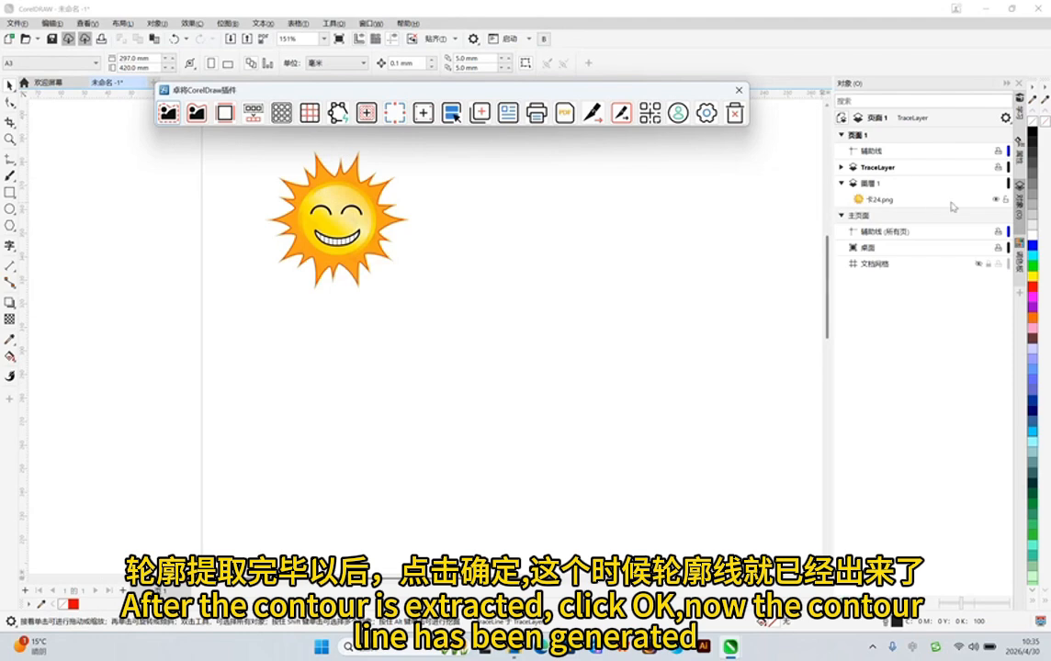
left_click(978, 183)
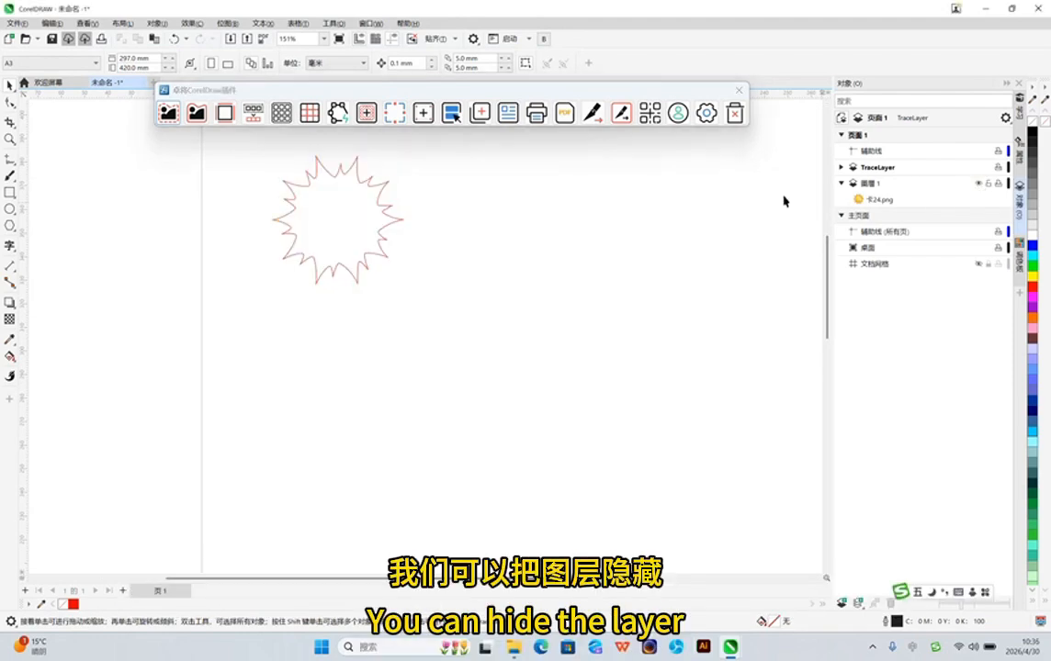
left_click(337, 183)
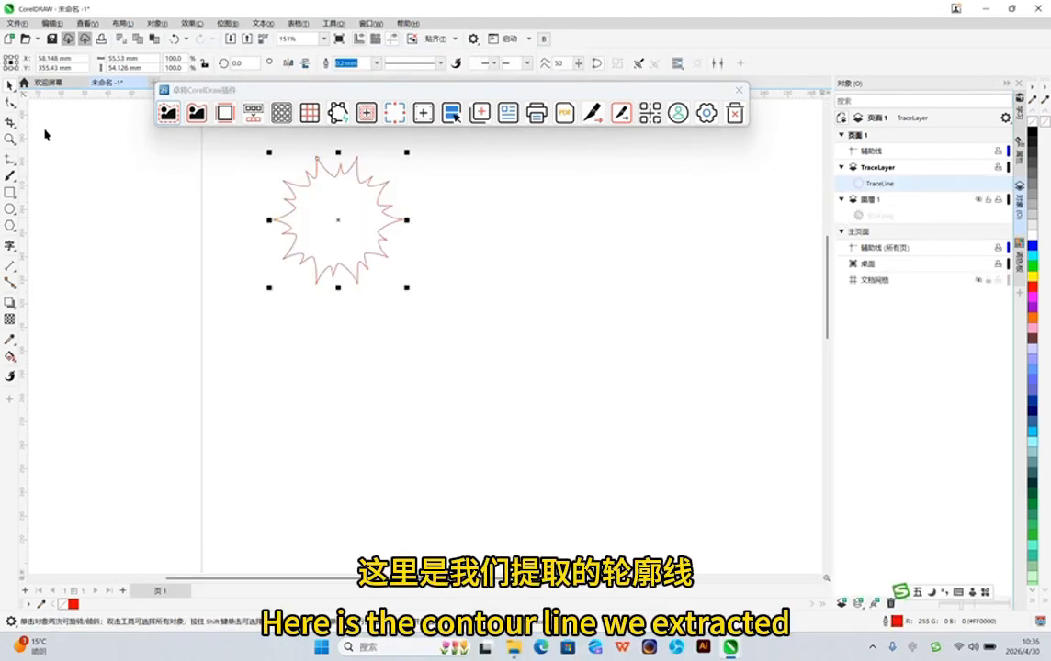
left_click(10, 102)
left_click_drag(220, 142, 435, 325)
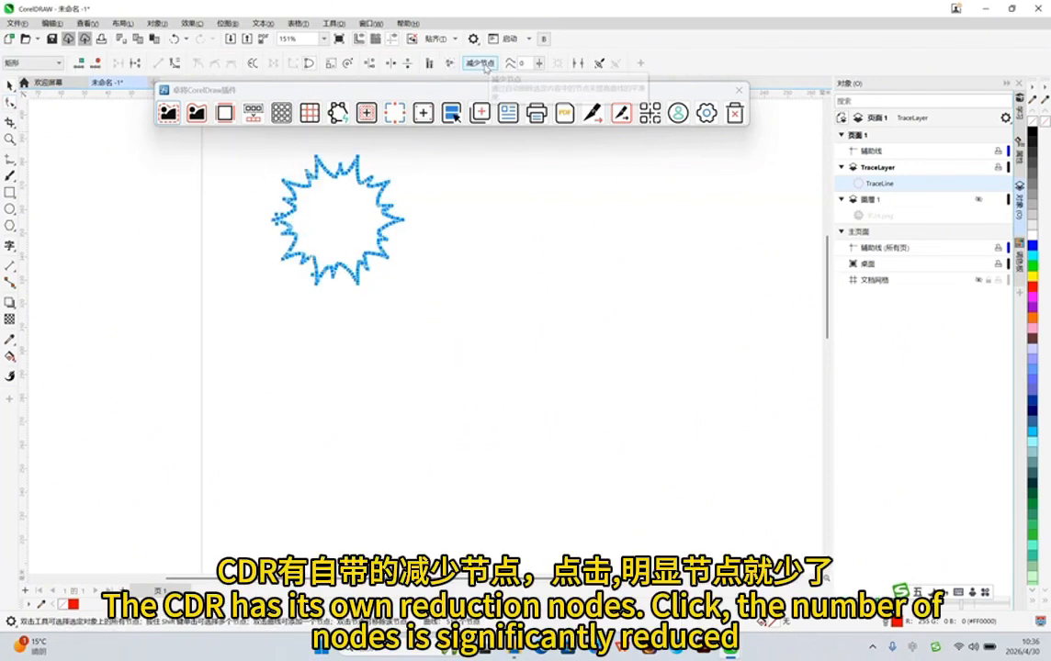
left_click(481, 63)
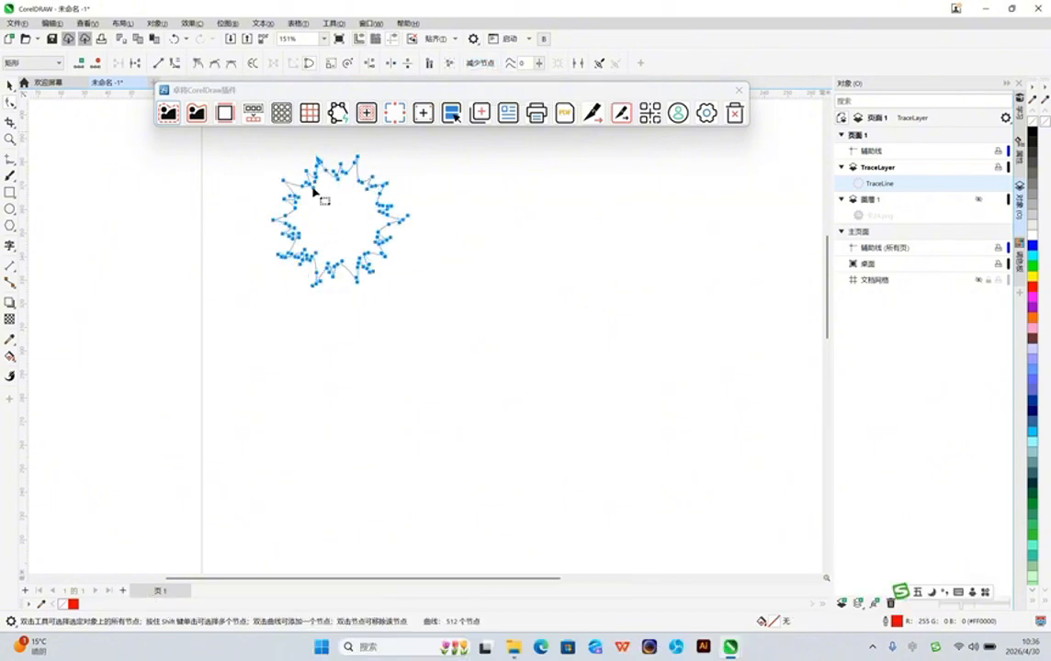
Show 图层 1 again and set the sun contour's outline color to RGB black
left_click(979, 200)
scroll(355, 237, "down", 1)
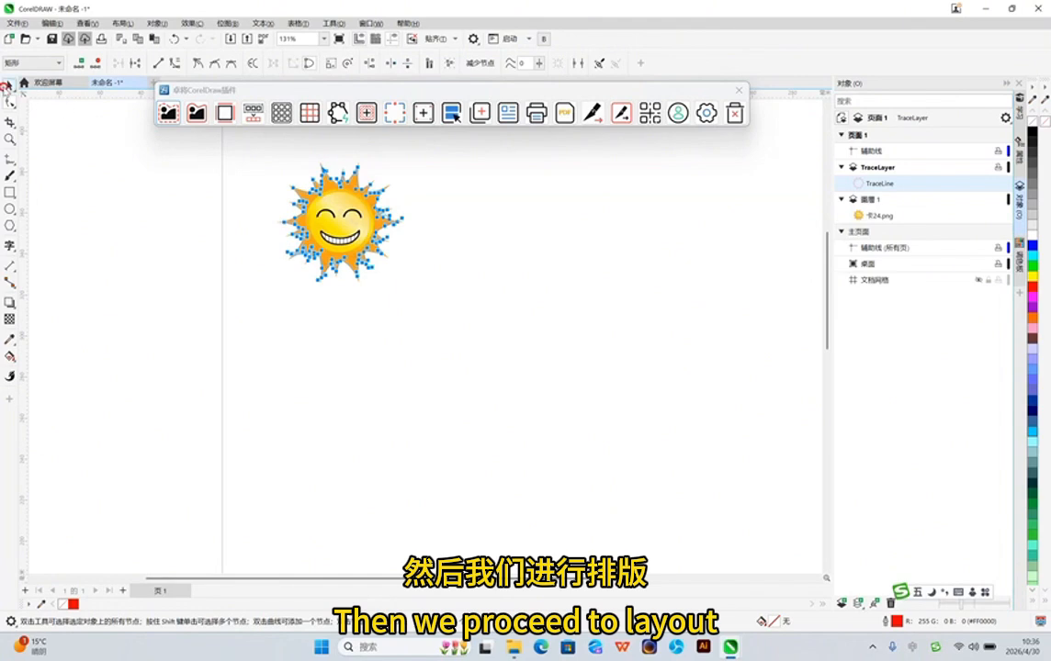
left_click(9, 85)
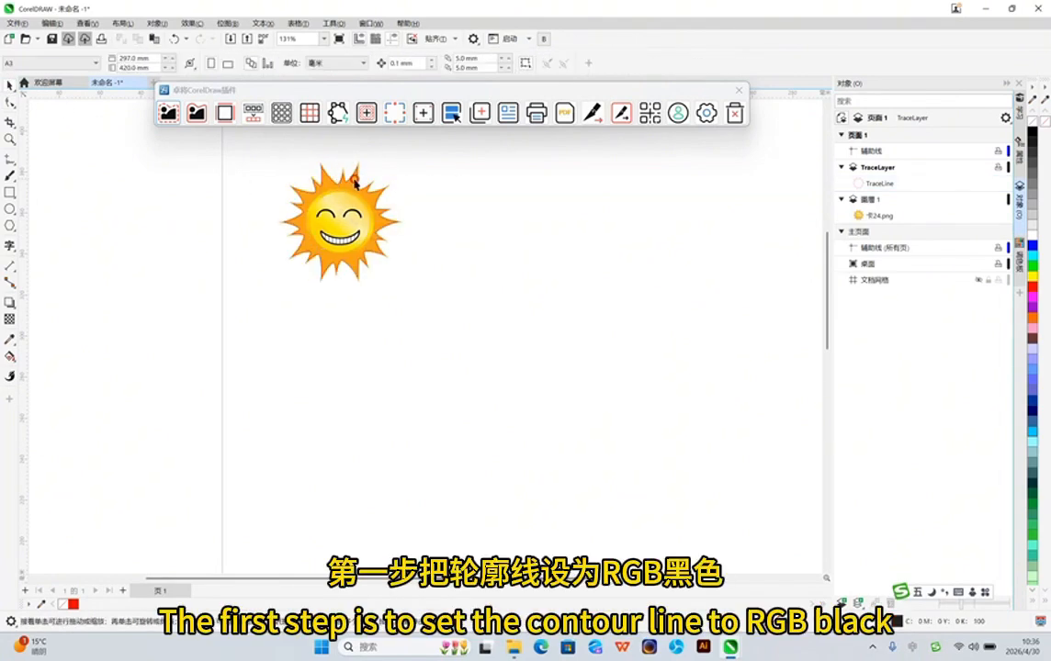
left_click(322, 170)
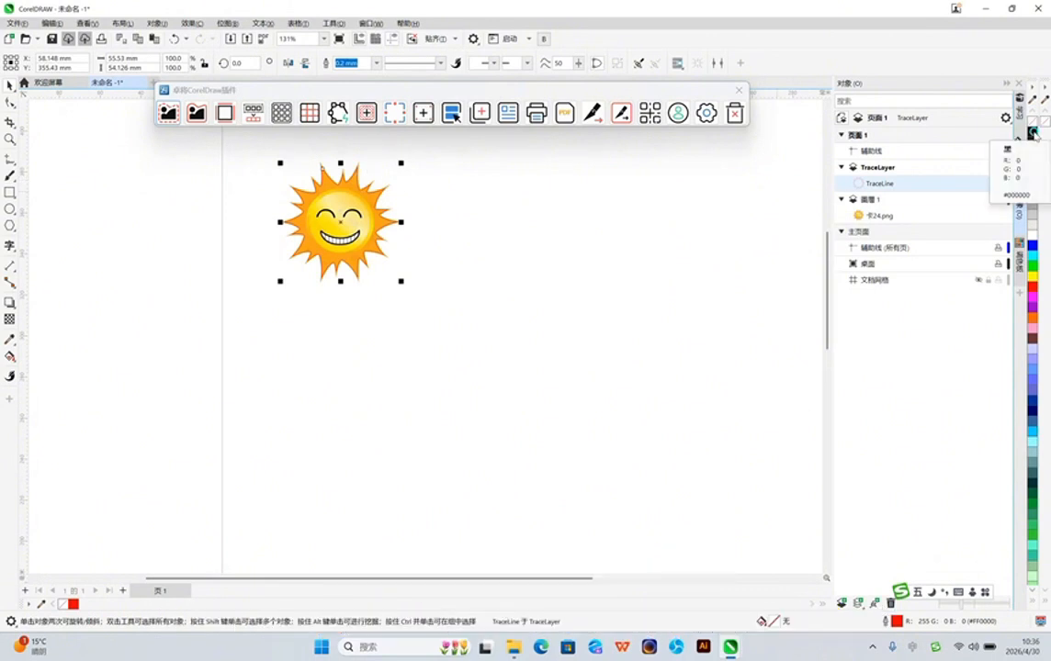
Fill the page with copies of the sun and its contour using 页面自动铺满, with 5 mm horizontal and vertical spacing
scroll(570, 232, "down", 3)
left_click_drag(310, 170, 575, 328)
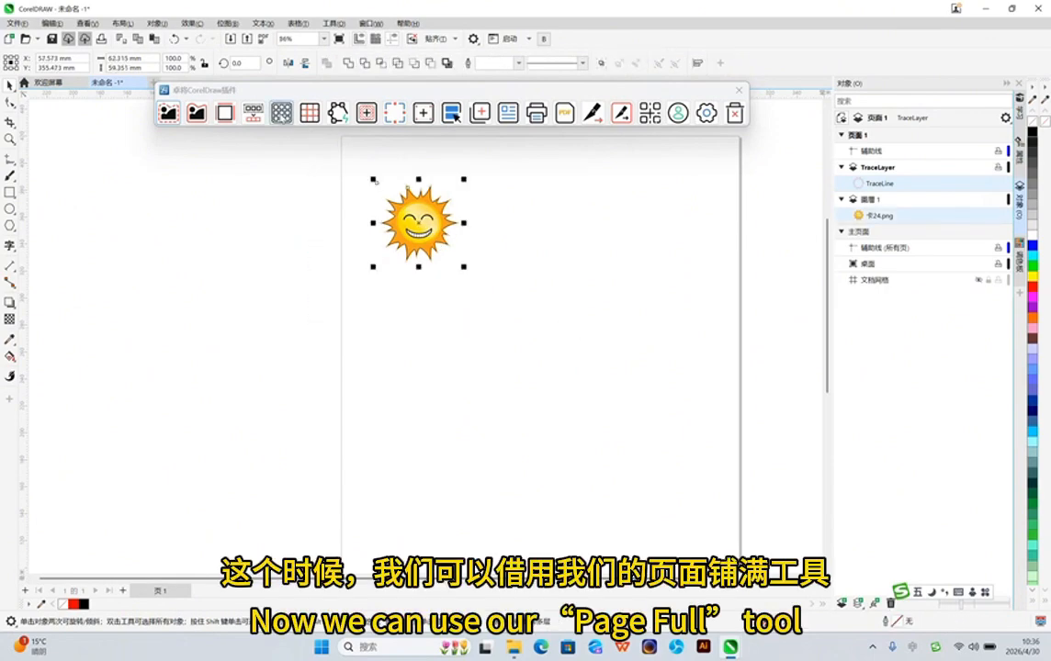
left_click(281, 112)
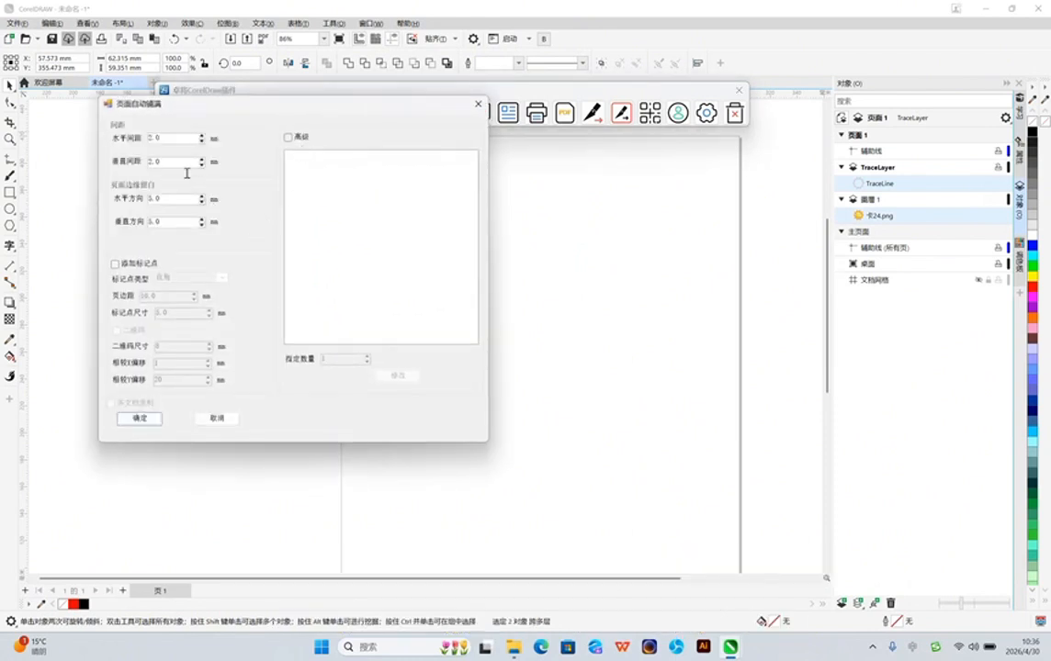
left_click_drag(312, 98, 336, 132)
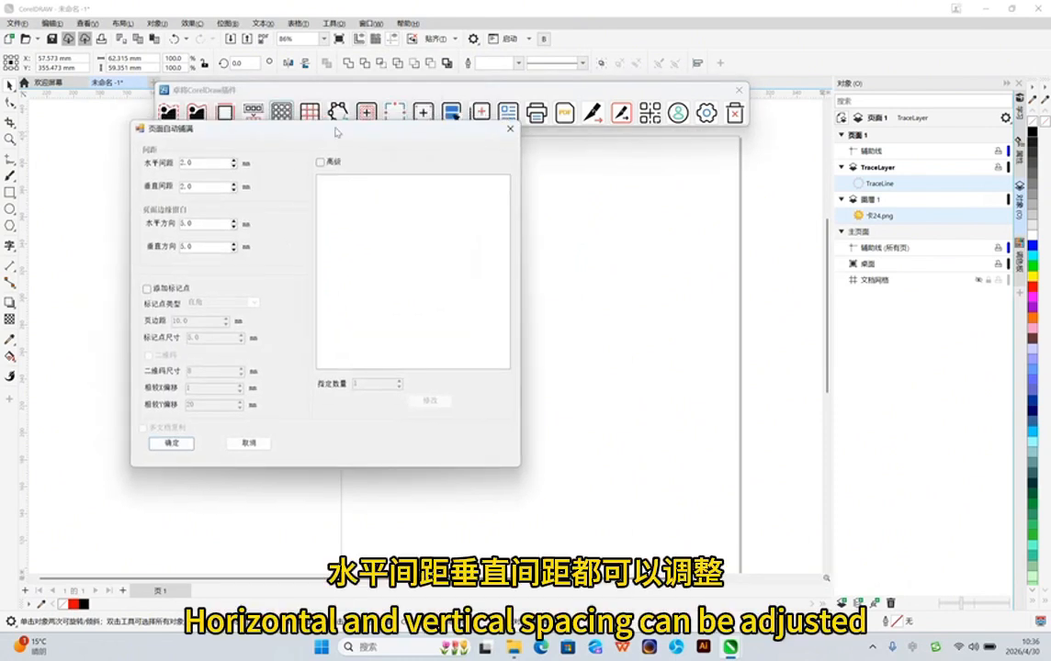
double_click(186, 162)
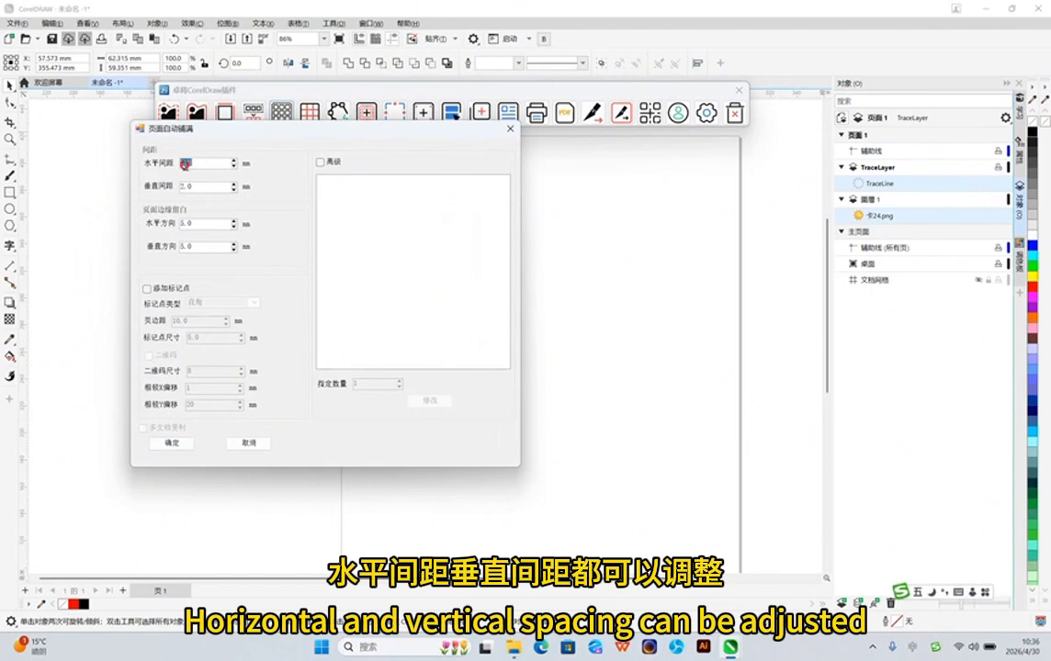
type("5")
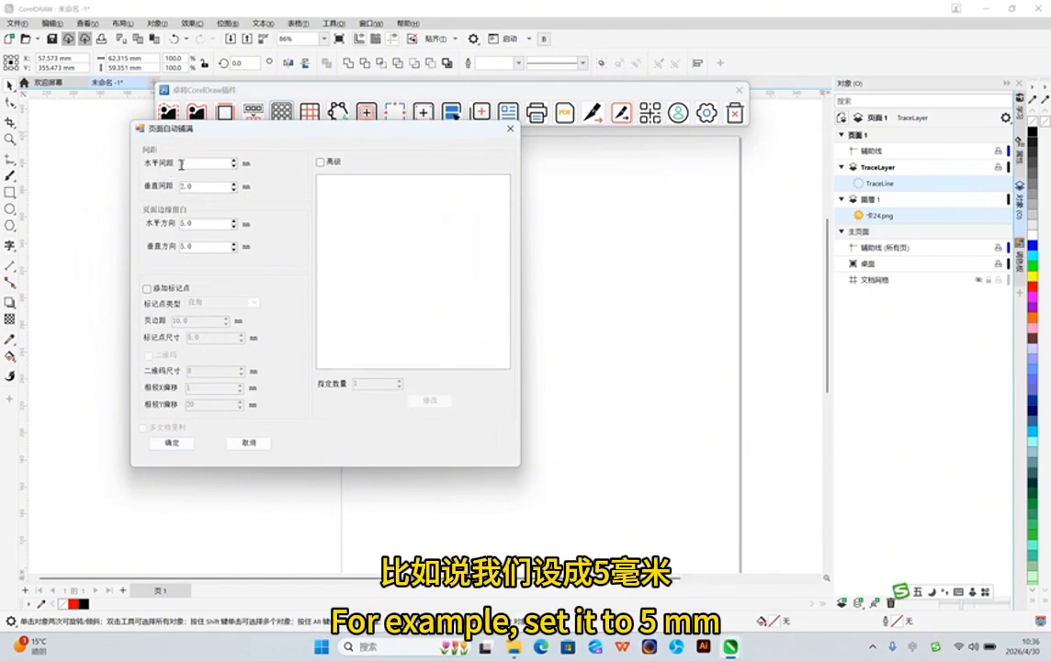
double_click(198, 188)
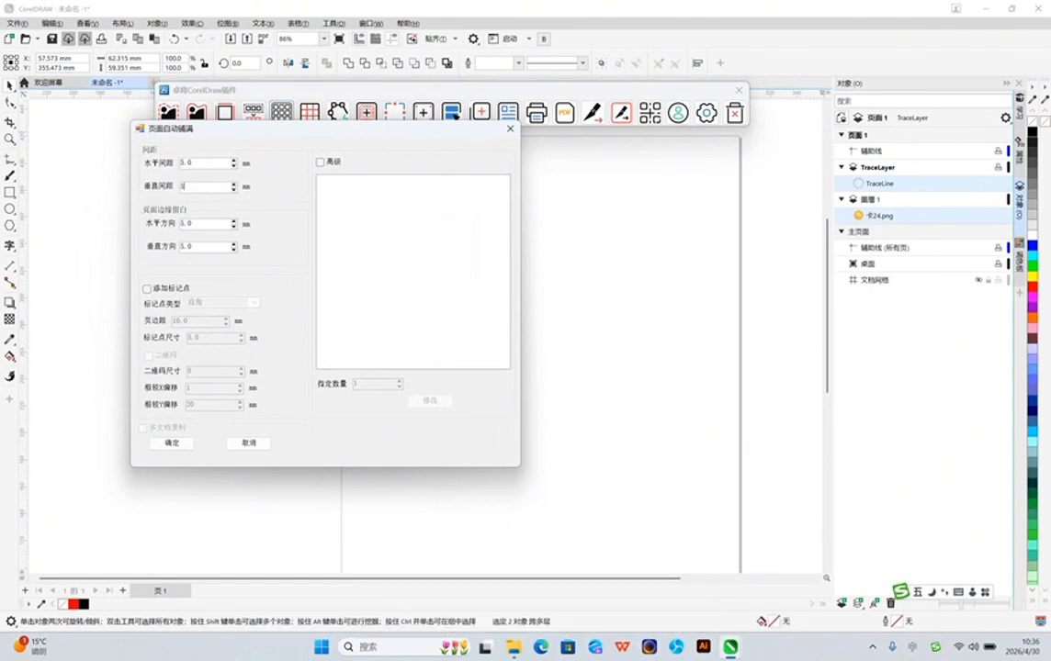
left_click(171, 443)
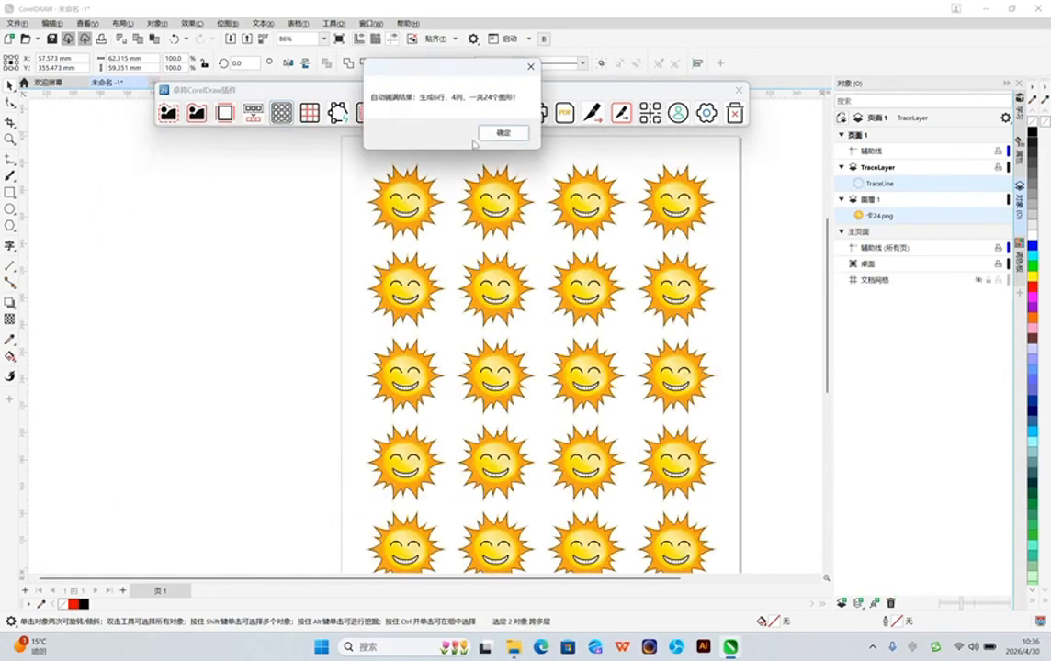
left_click(502, 134)
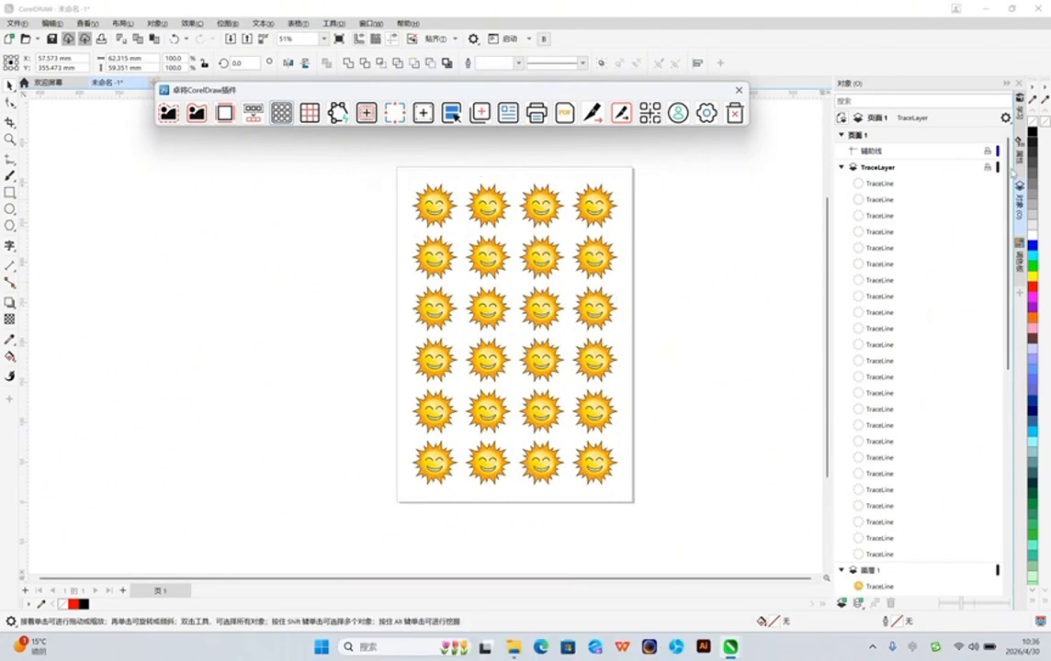
Select everything on the page and add 5 mm 直角 registration marks with 10 mm page margins and a QR code (增加二维码)
left_click_drag(1009, 176, 1008, 366)
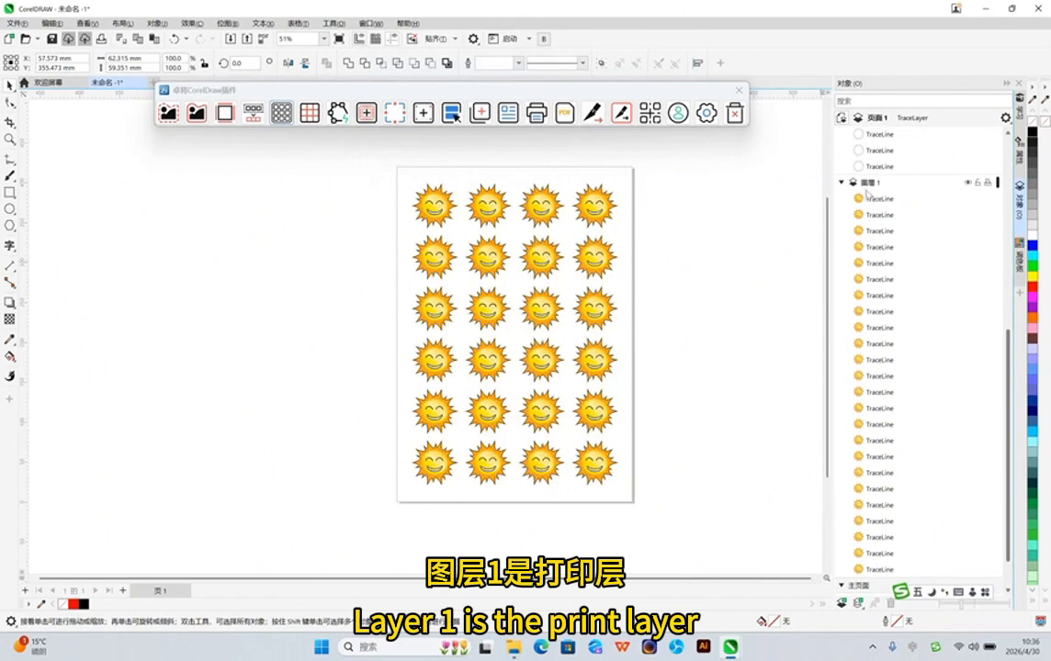
scroll(905, 321, "up", 8)
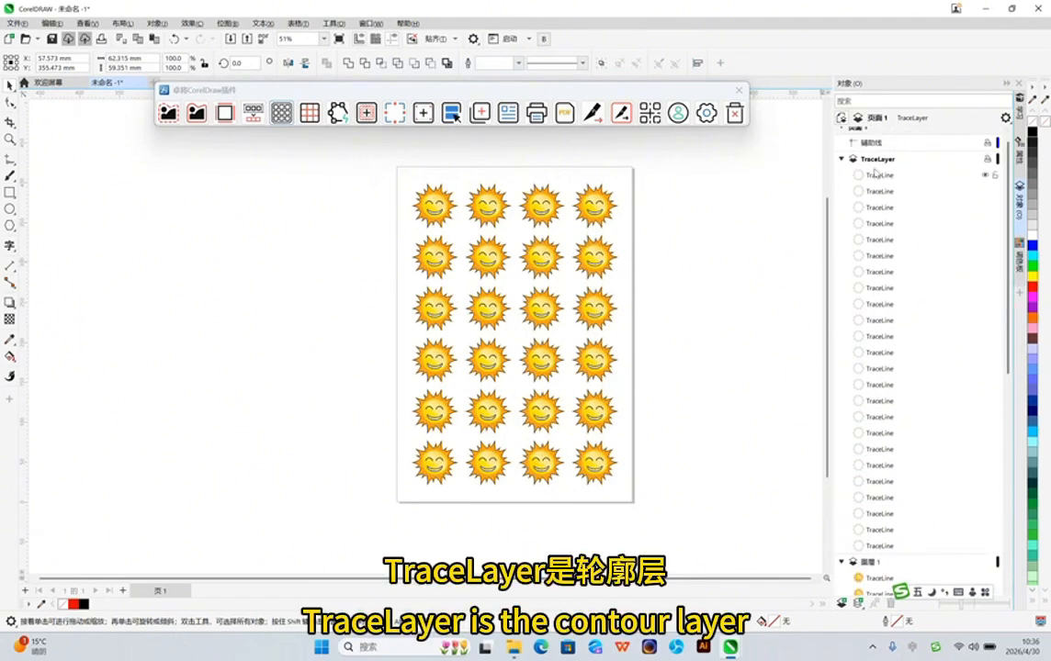
left_click_drag(362, 173, 693, 525)
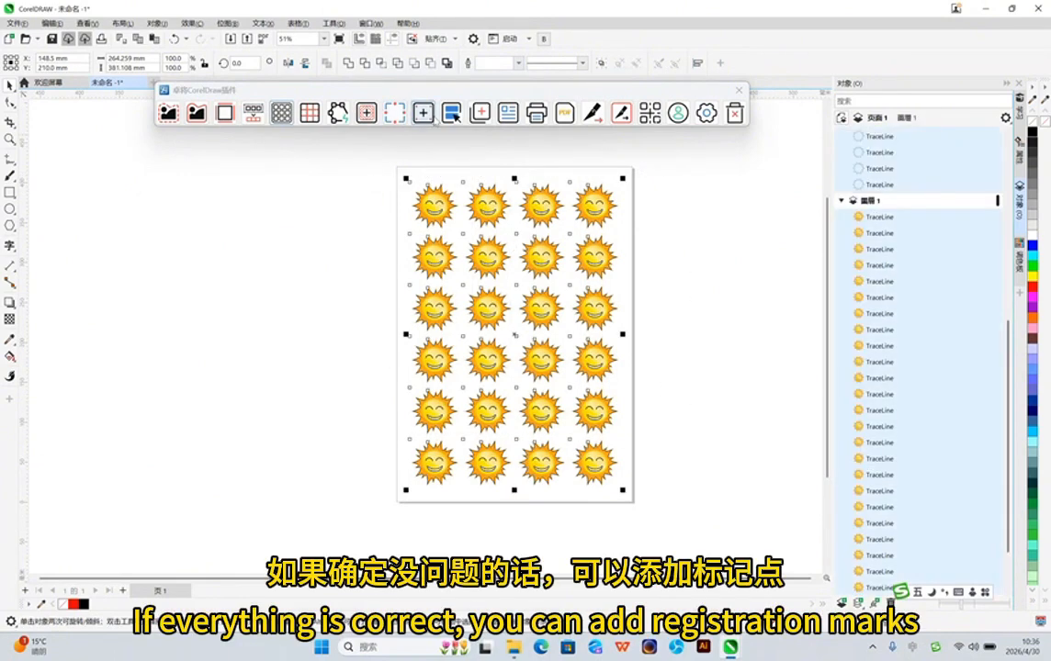
left_click(424, 114)
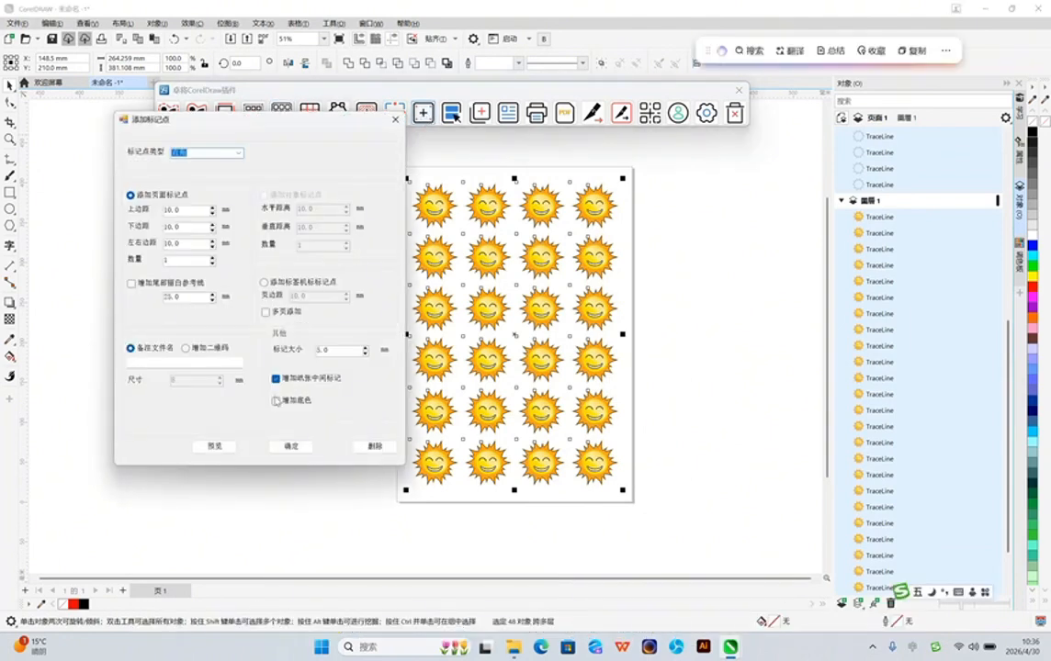
left_click_drag(184, 212, 163, 234)
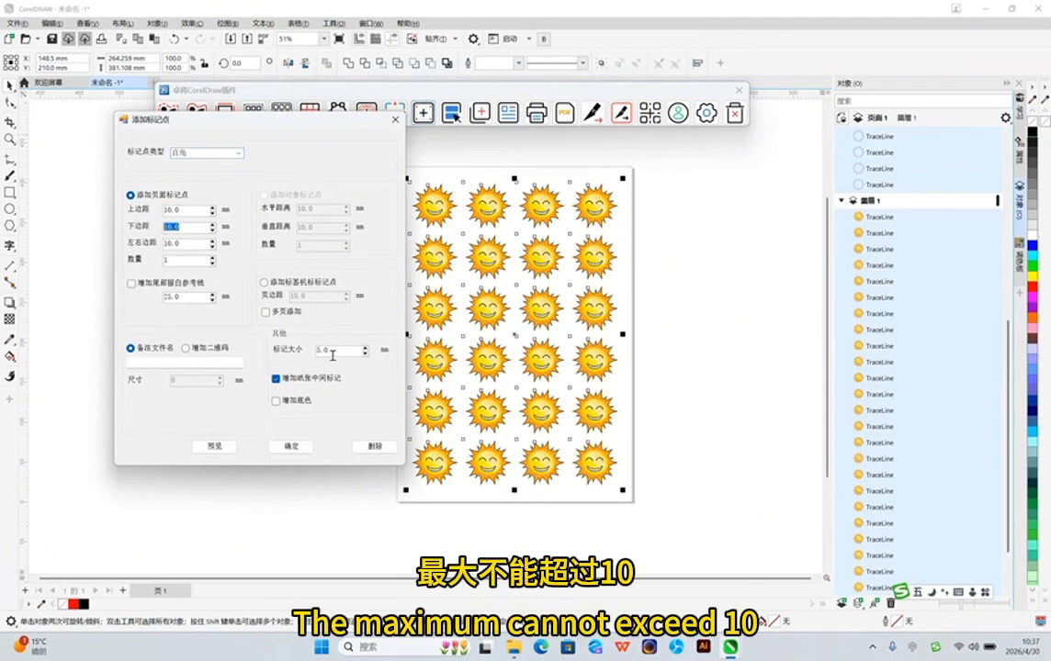
left_click_drag(332, 352, 314, 353)
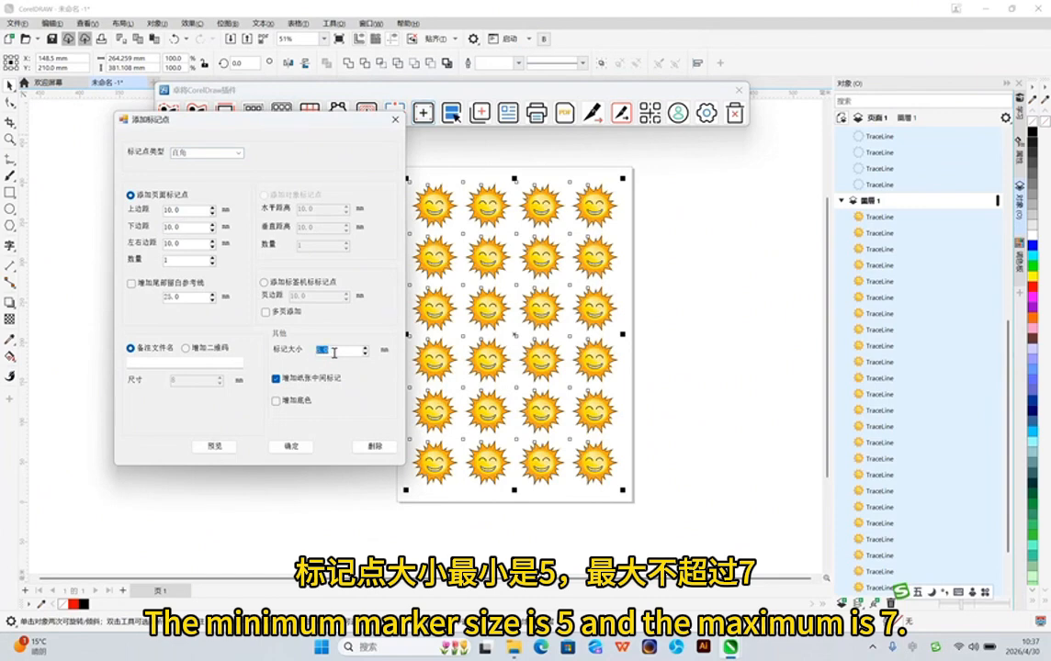
left_click(187, 350)
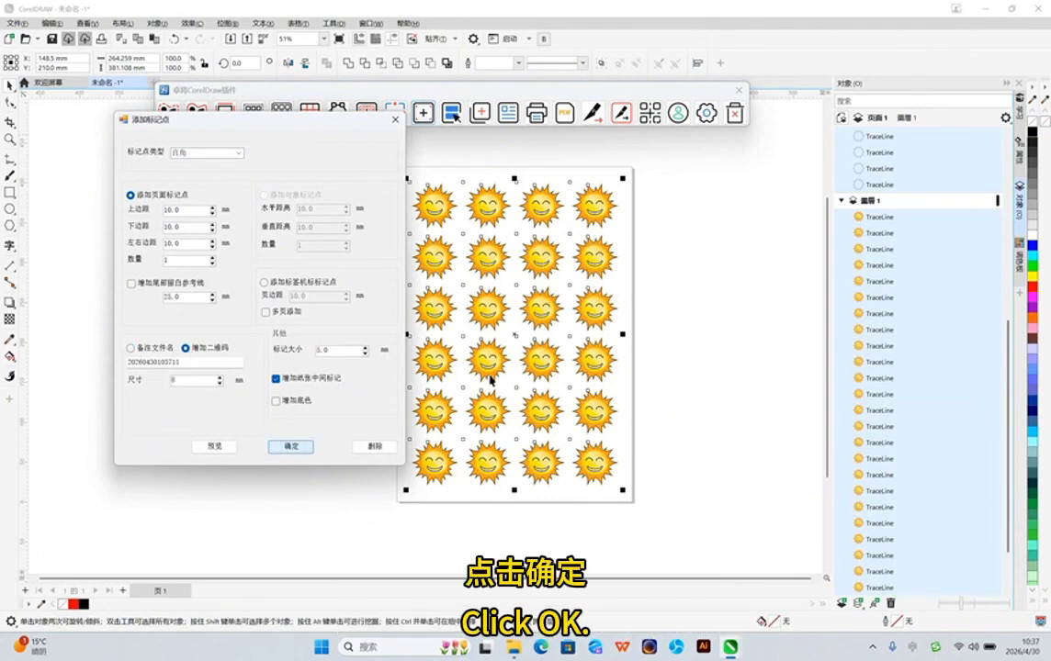
left_click(292, 446)
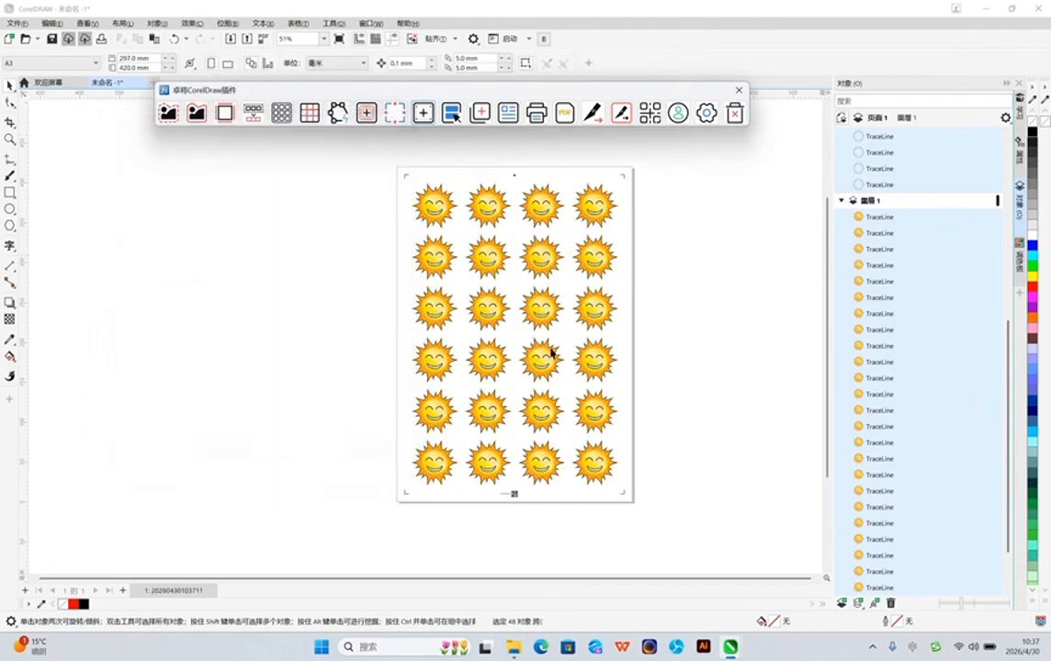
Select all suns, contours and registration marks on the page and open the registration cutting output (刻绘输出) for them
scroll(480, 210, "up", 1)
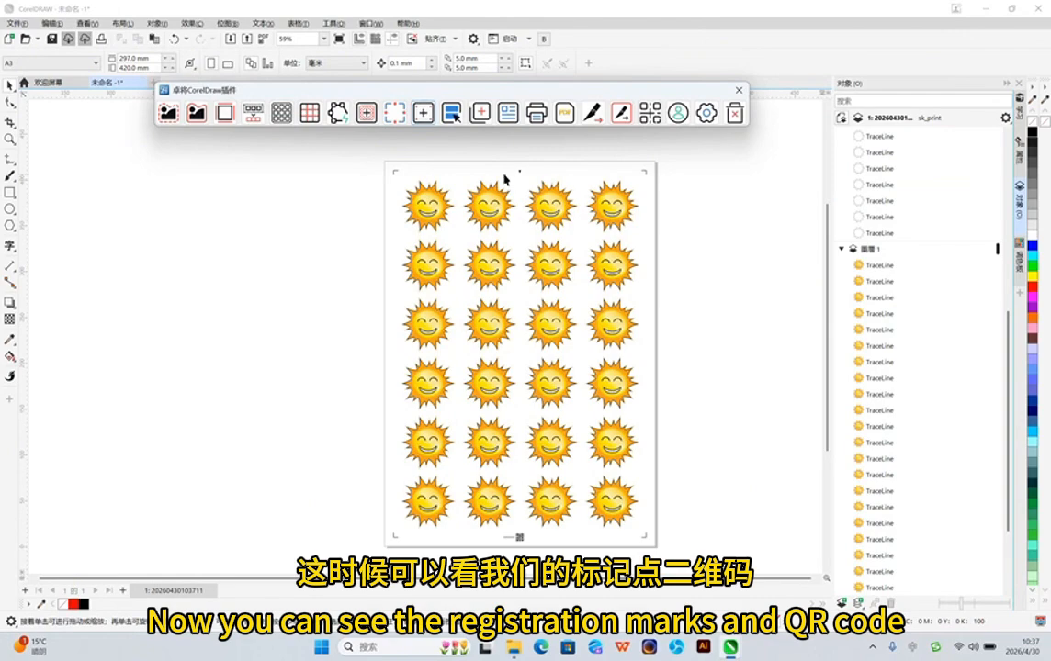
scroll(520, 175, "up", 1)
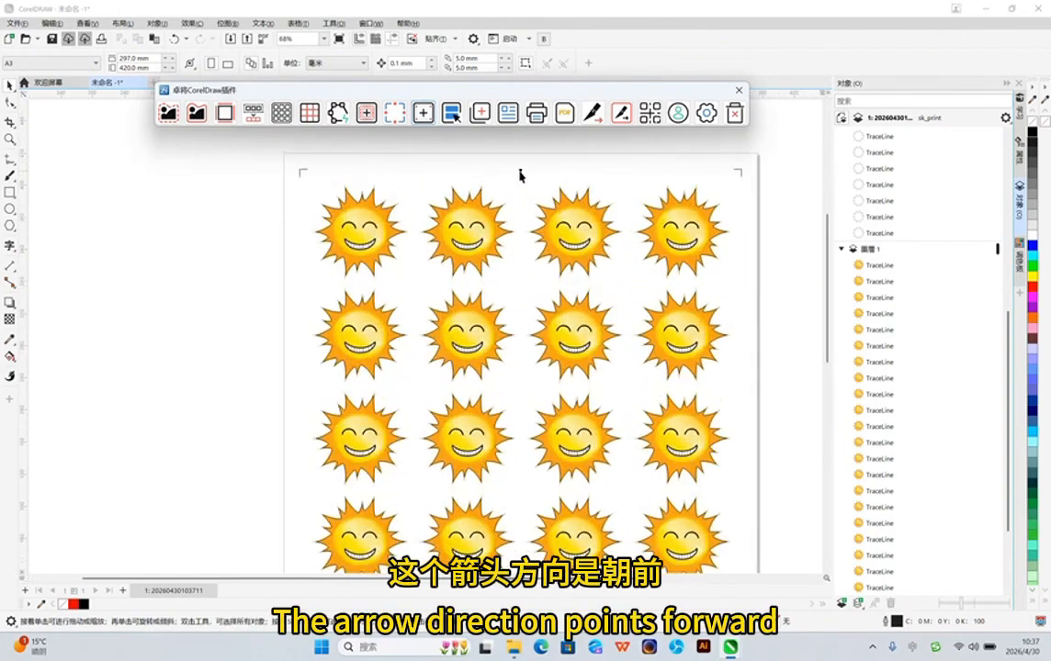
scroll(520, 183, "down", 2)
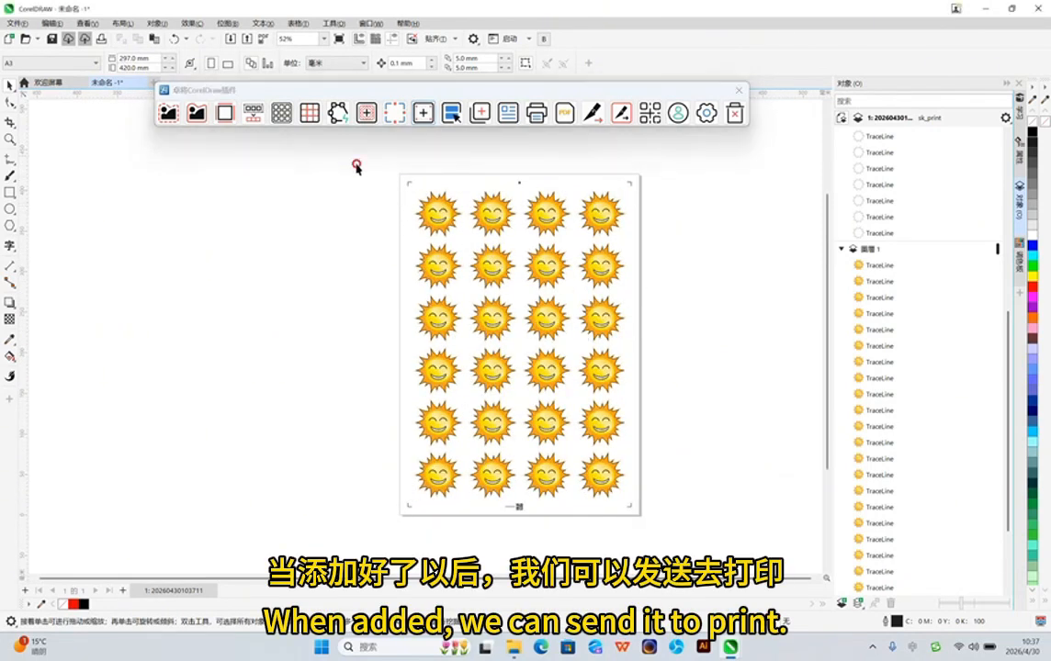
left_click_drag(352, 157, 706, 557)
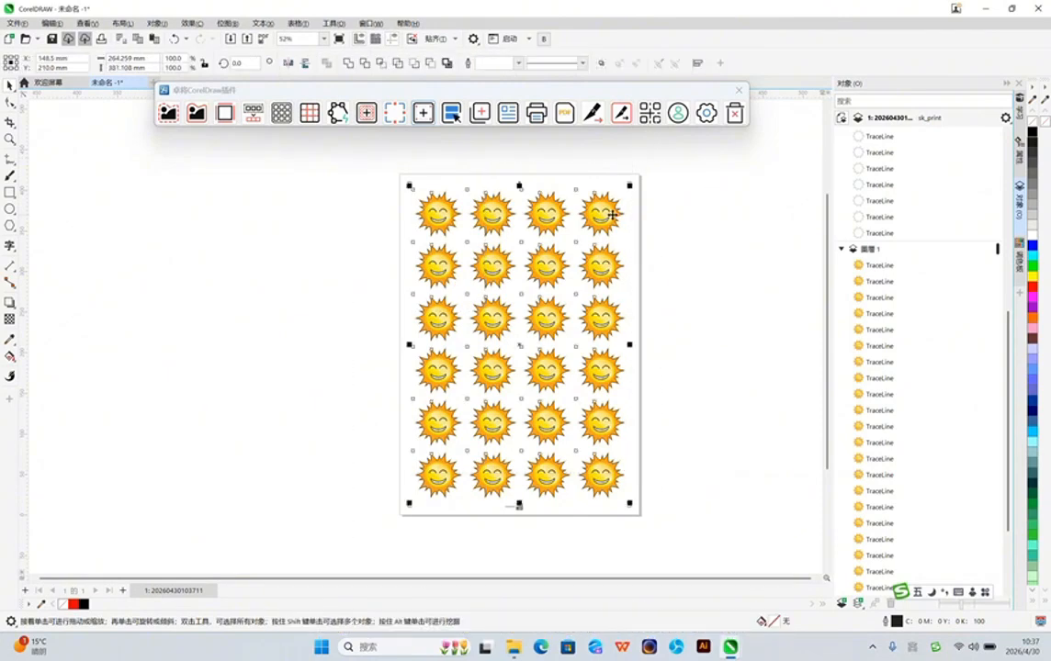
left_click(618, 126)
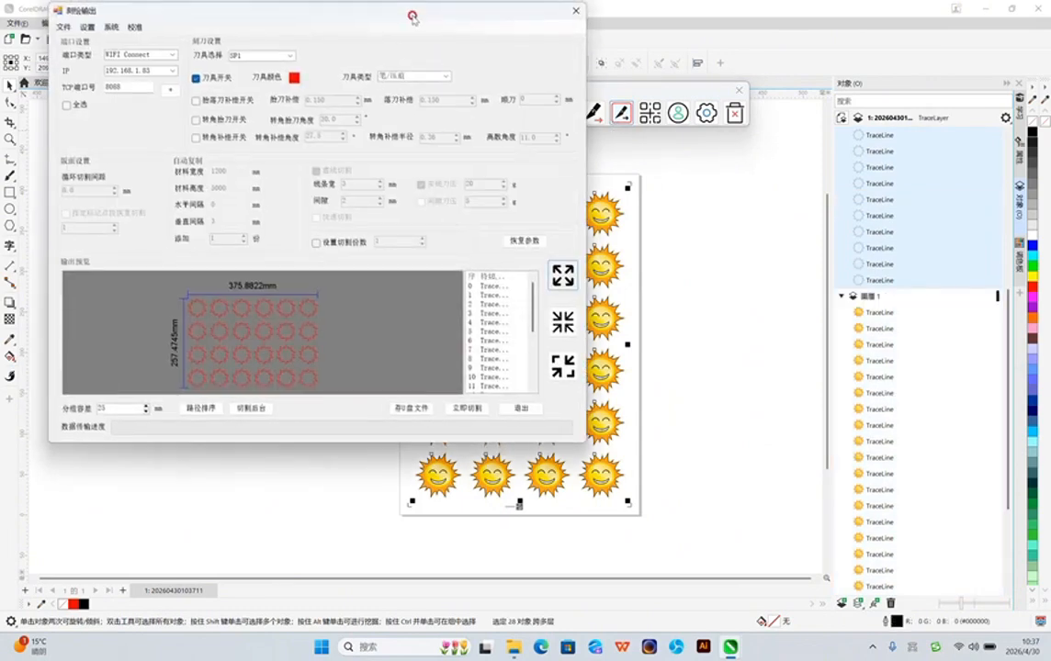
left_click_drag(415, 17, 510, 69)
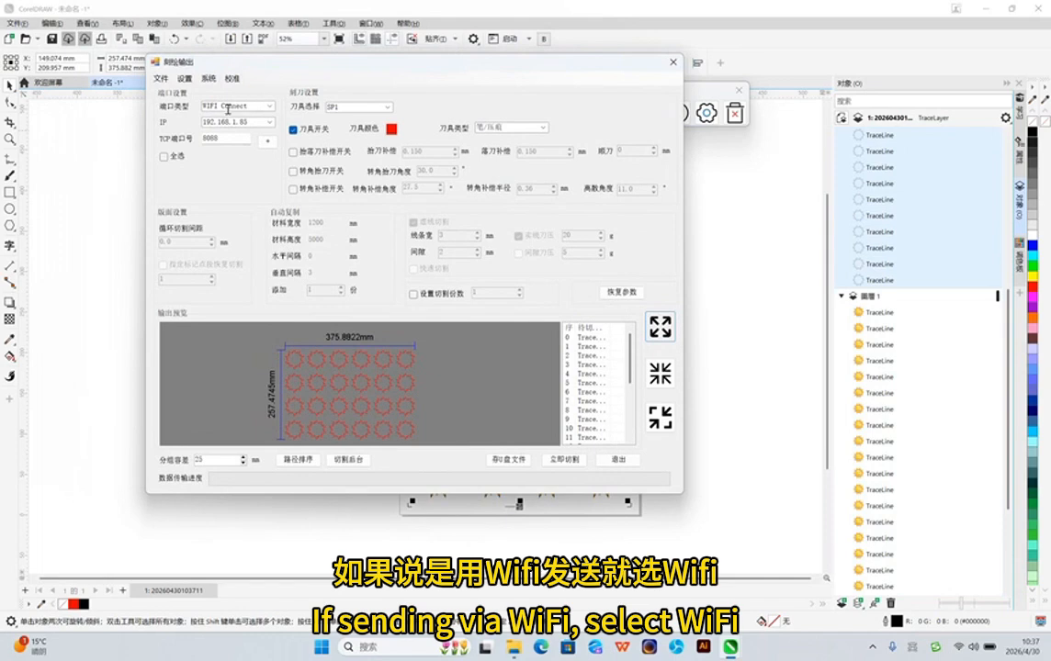
Examine the available port types (端口类型) and IP address choices for the cutting output
left_click(271, 108)
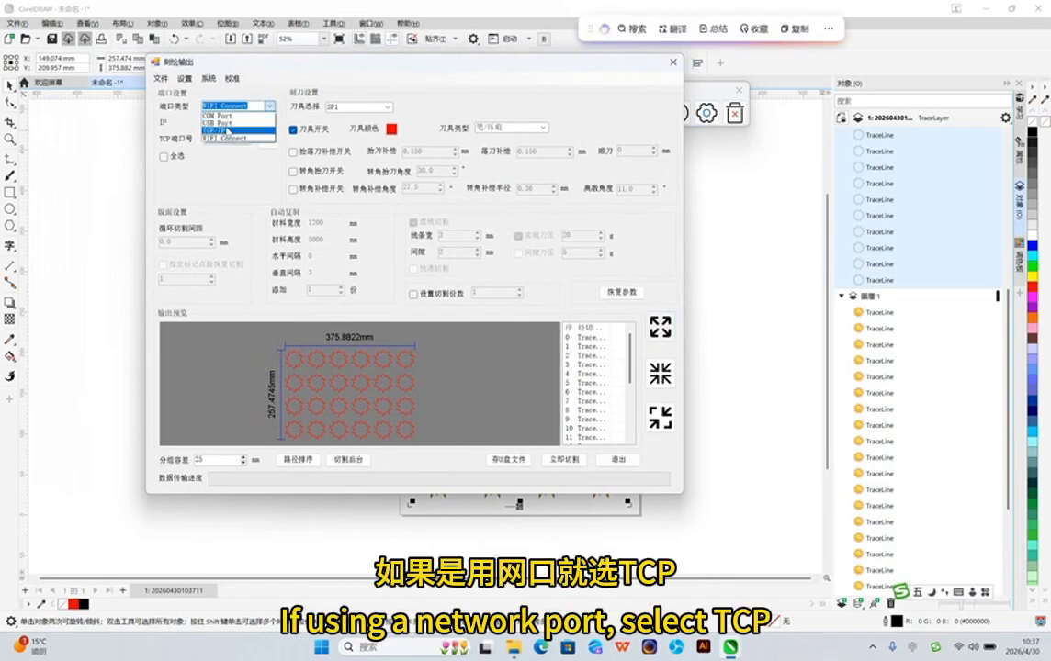
left_click(271, 107)
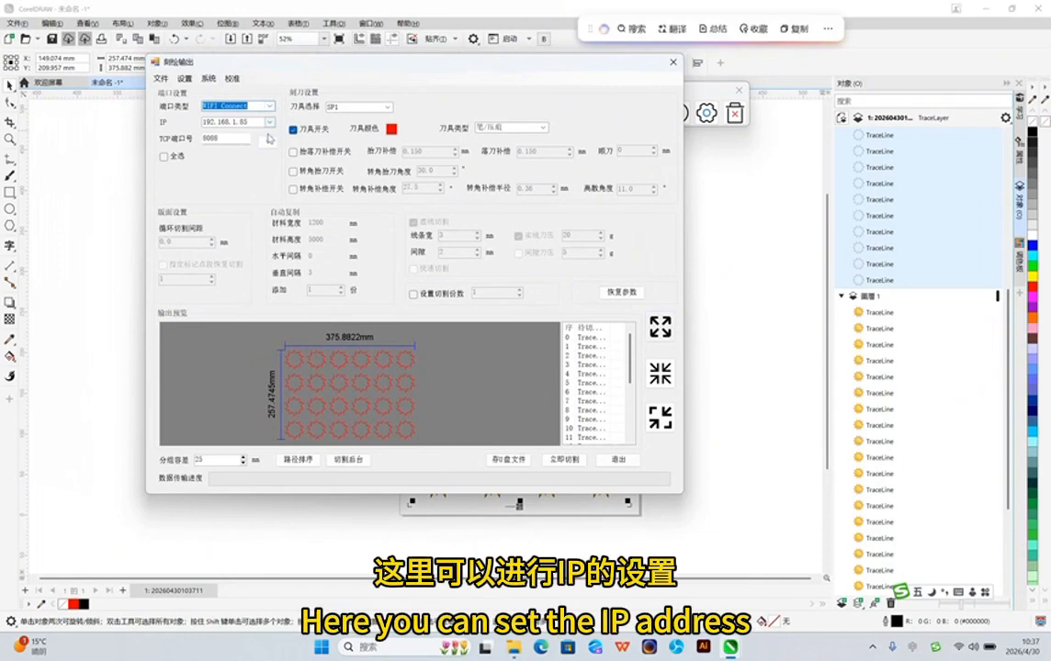
left_click(268, 123)
left_click(268, 124)
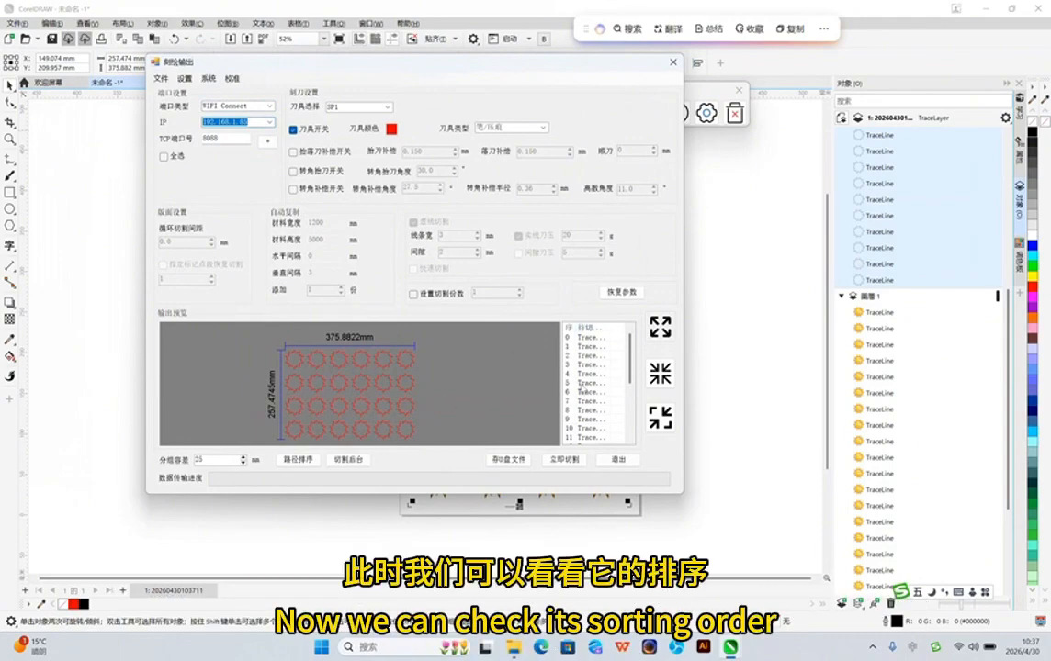
Check the contours' cutting order one by one from the first entry, and run the path sort (路径排序)
left_click(576, 338)
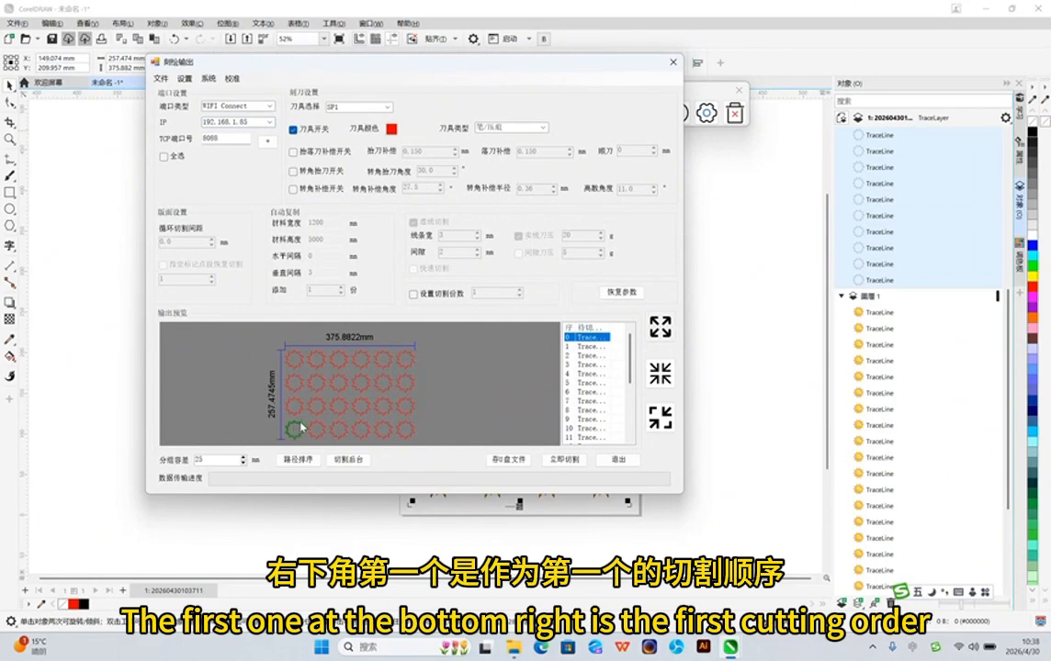
key("Down")
key("Down")
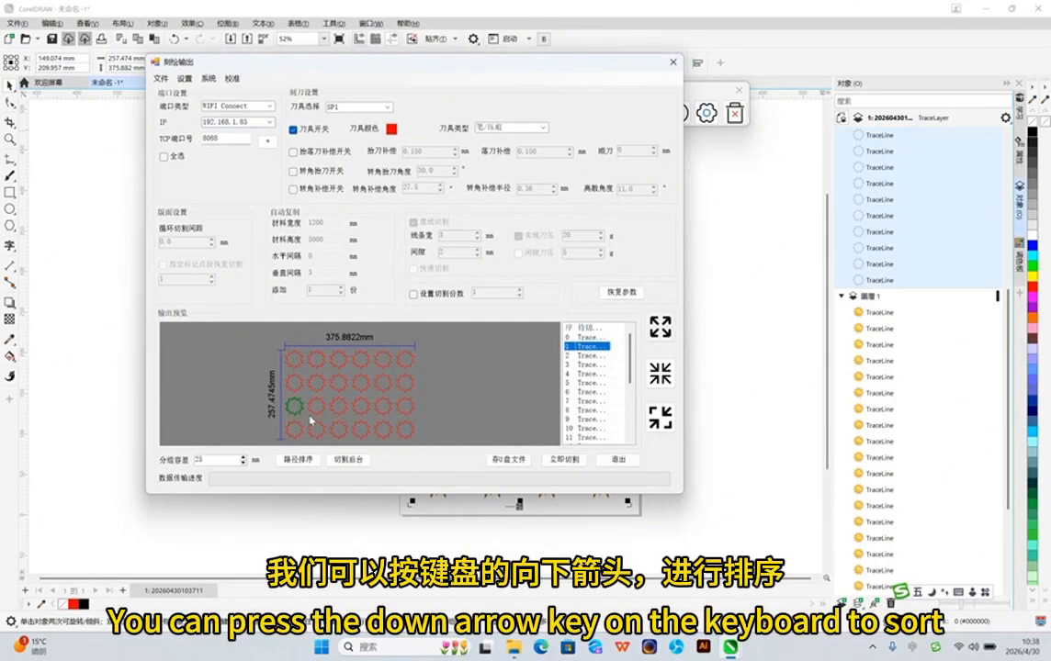
key("Down")
key("Down")
key("Down")
key("Down")
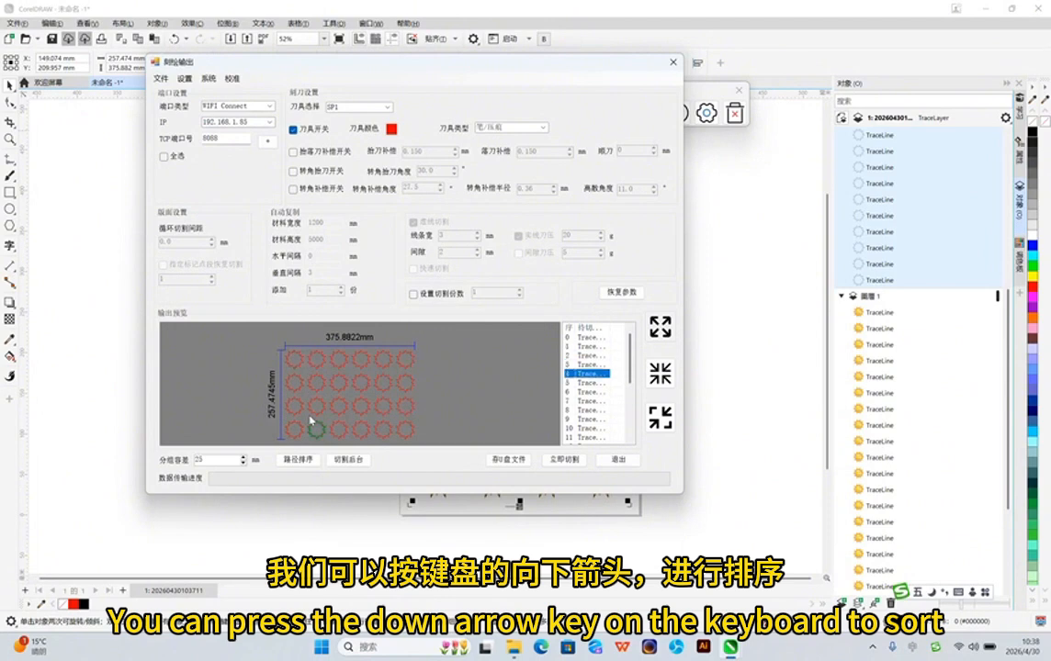
key("Down")
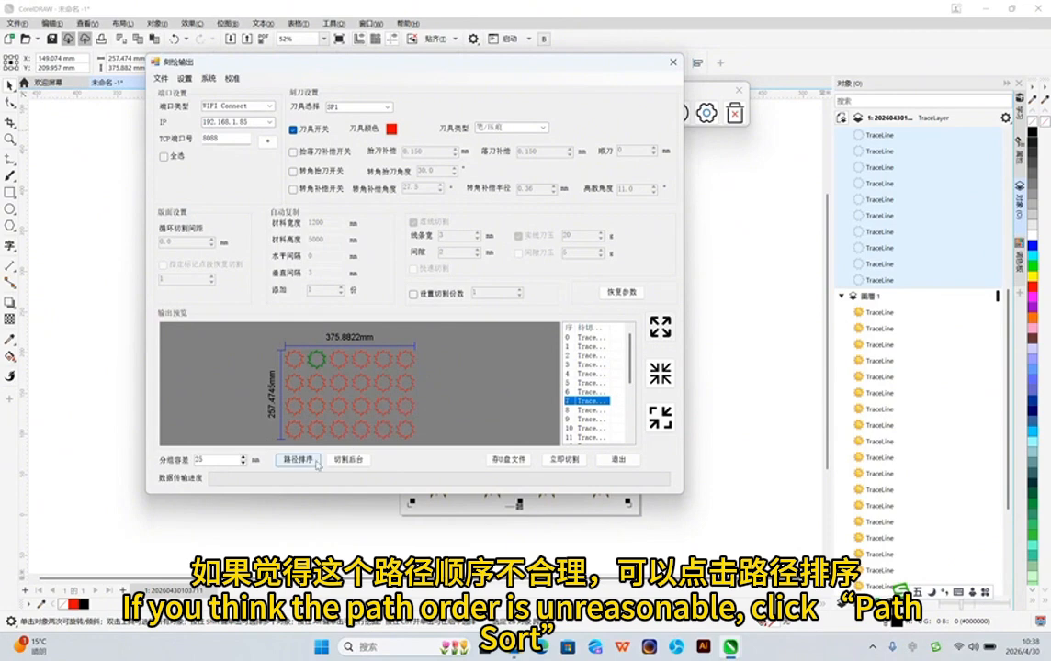
left_click(296, 460)
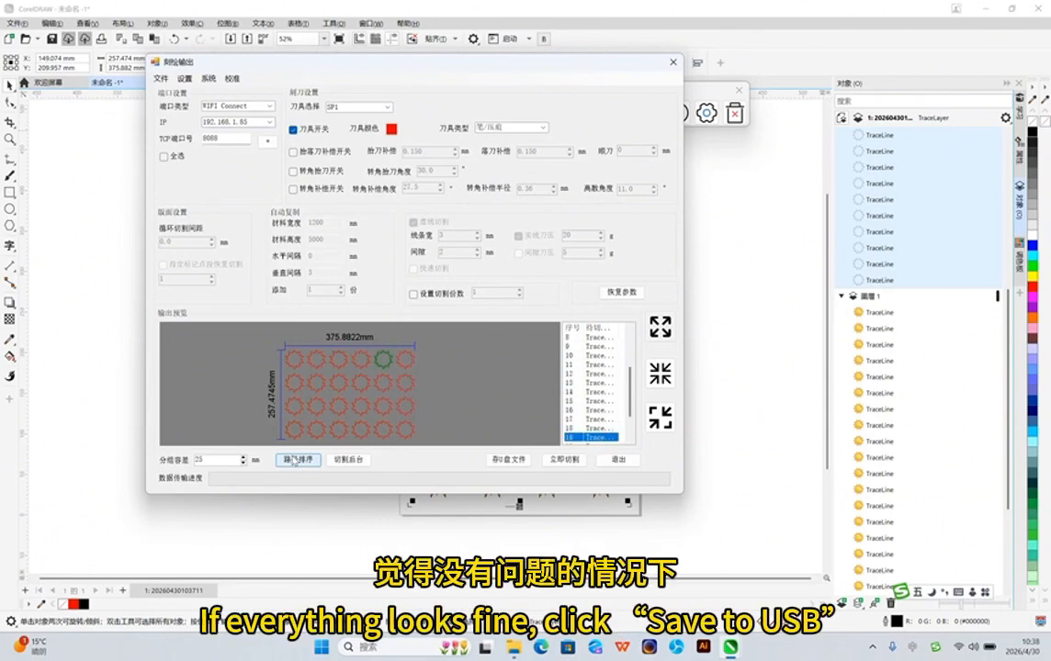
Start saving the cutting data as a USB-drive file and create a folder named HB_PLT in 切割图片样张
left_click(501, 461)
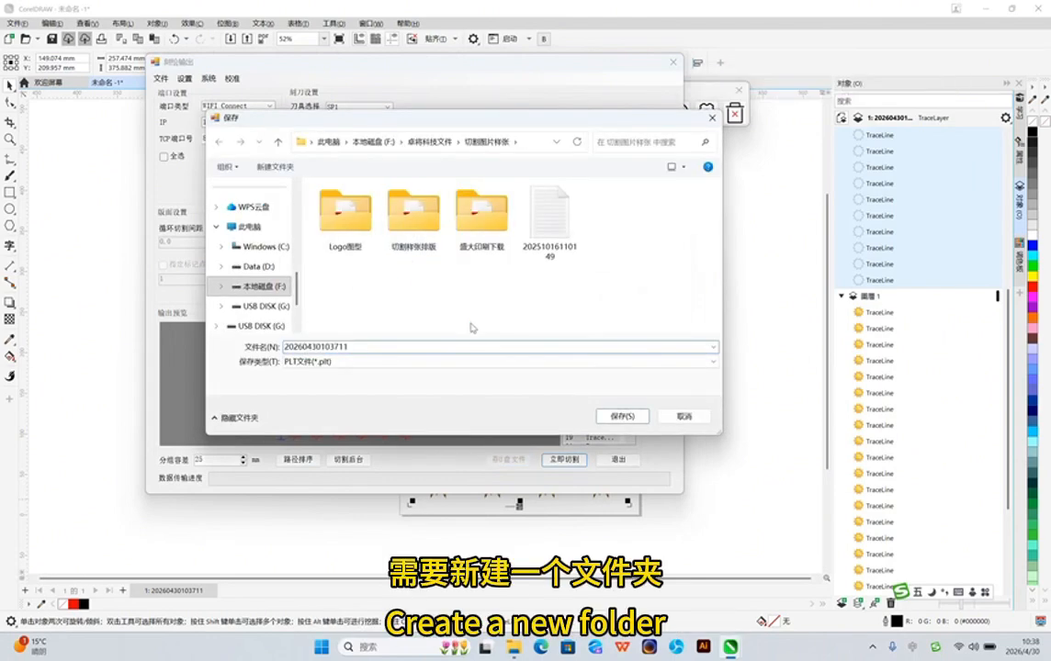
right_click(402, 287)
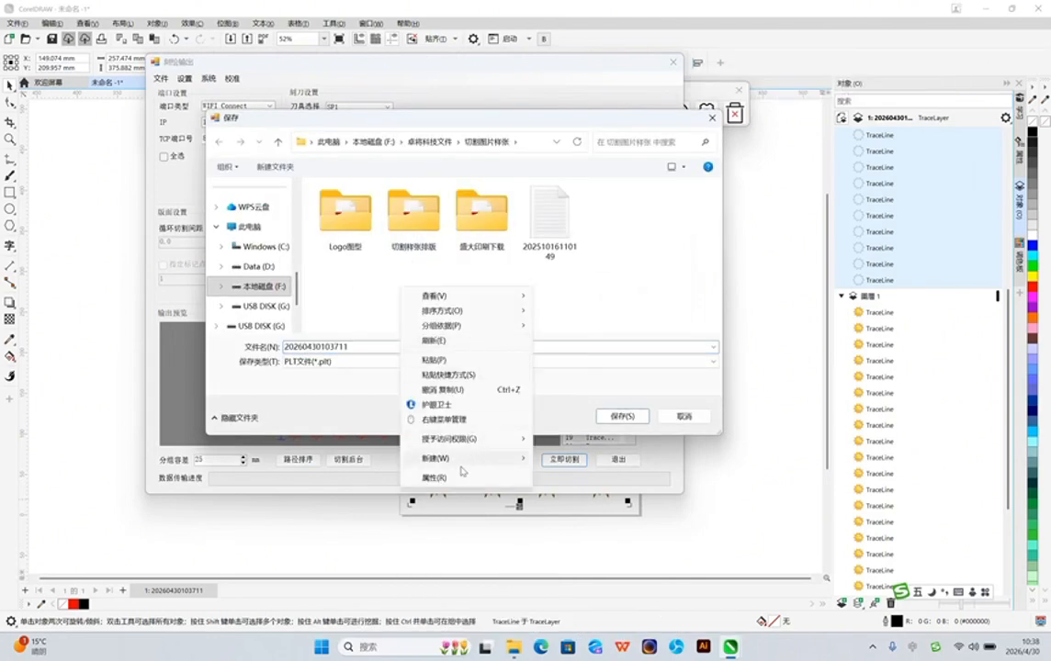
mouse_move(521, 458)
left_click(567, 140)
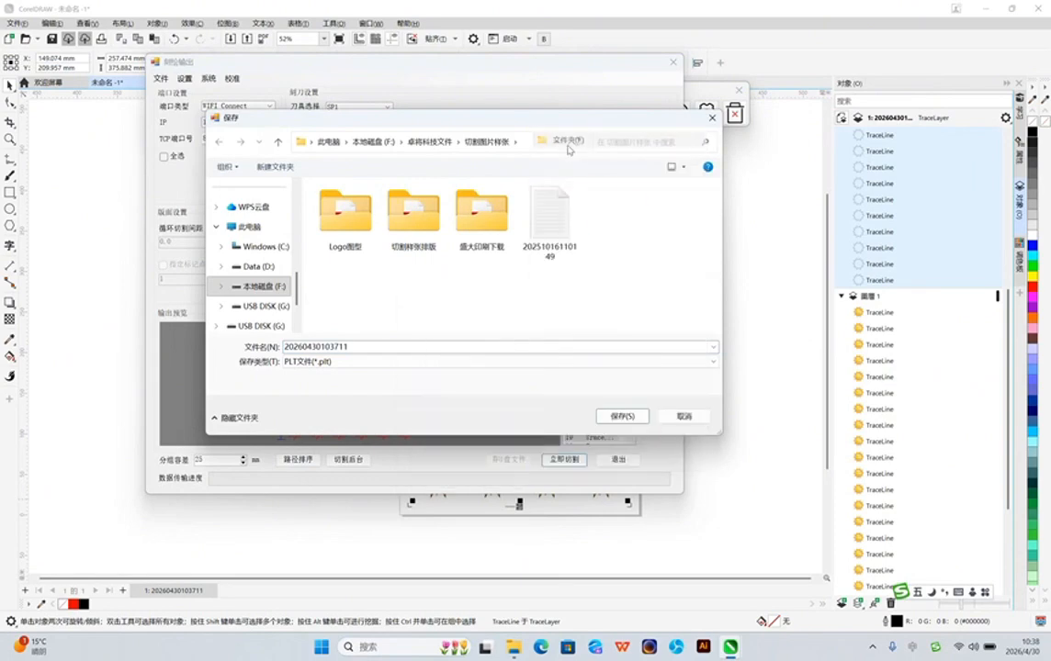
type("H")
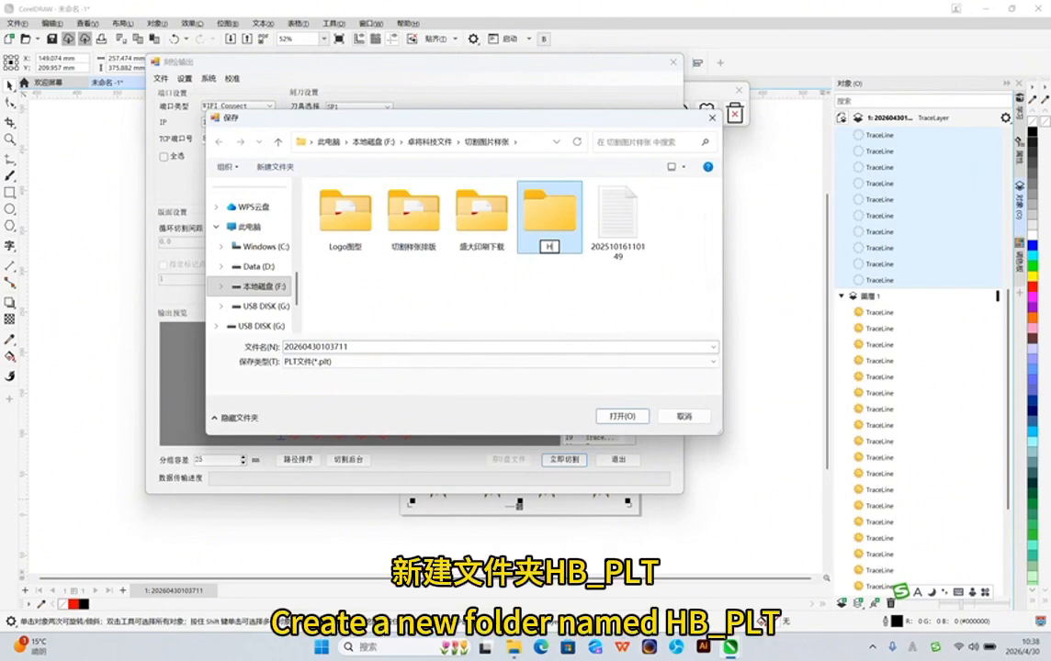
type("B_PLT")
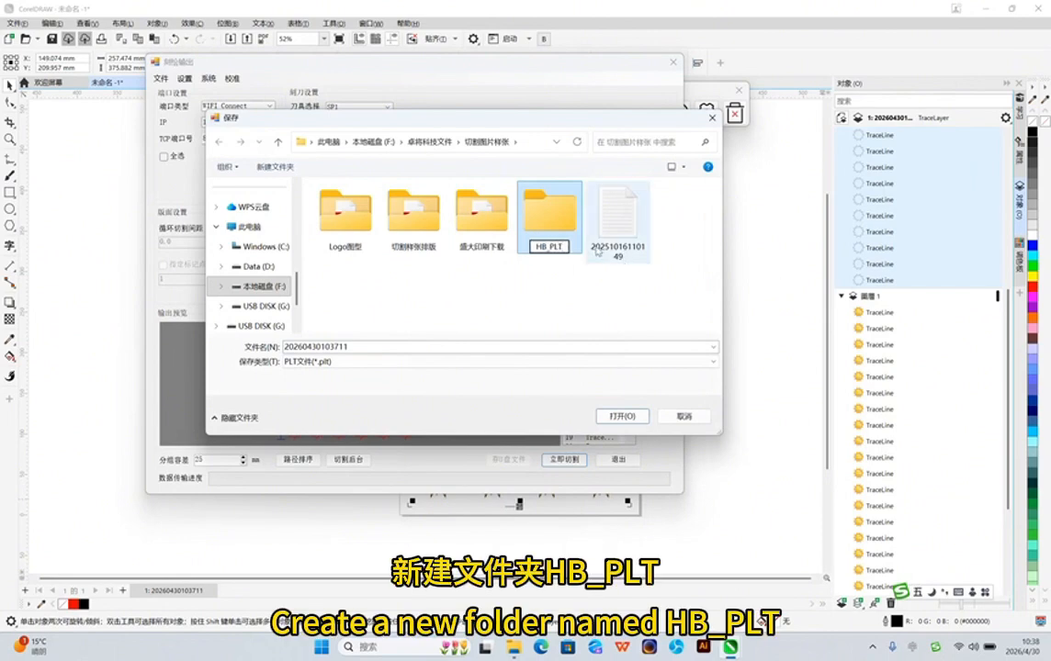
left_click(559, 221)
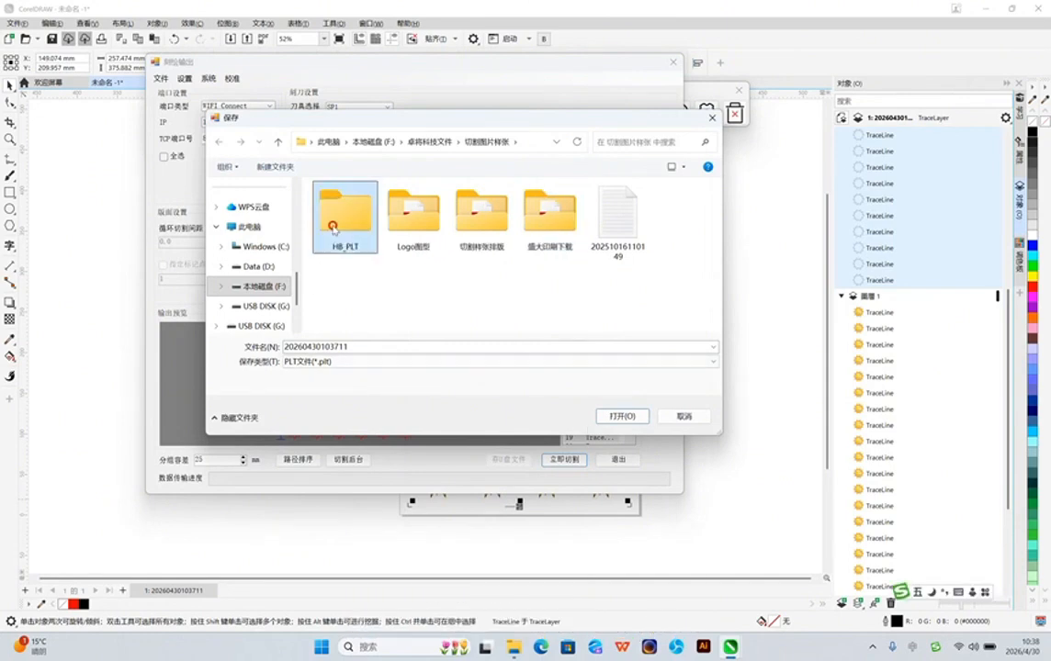
Save the PLT file in the HB_PLT folder, accept the HPGL export settings for ISO A3, and exit the cutting output
double_click(333, 221)
left_click(618, 417)
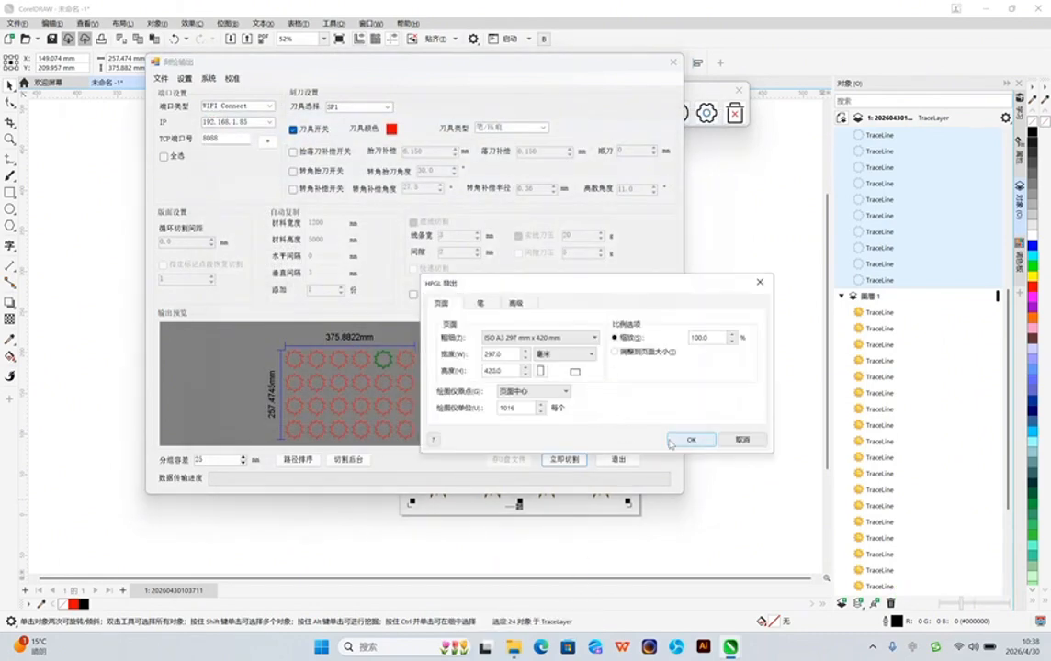
left_click(682, 440)
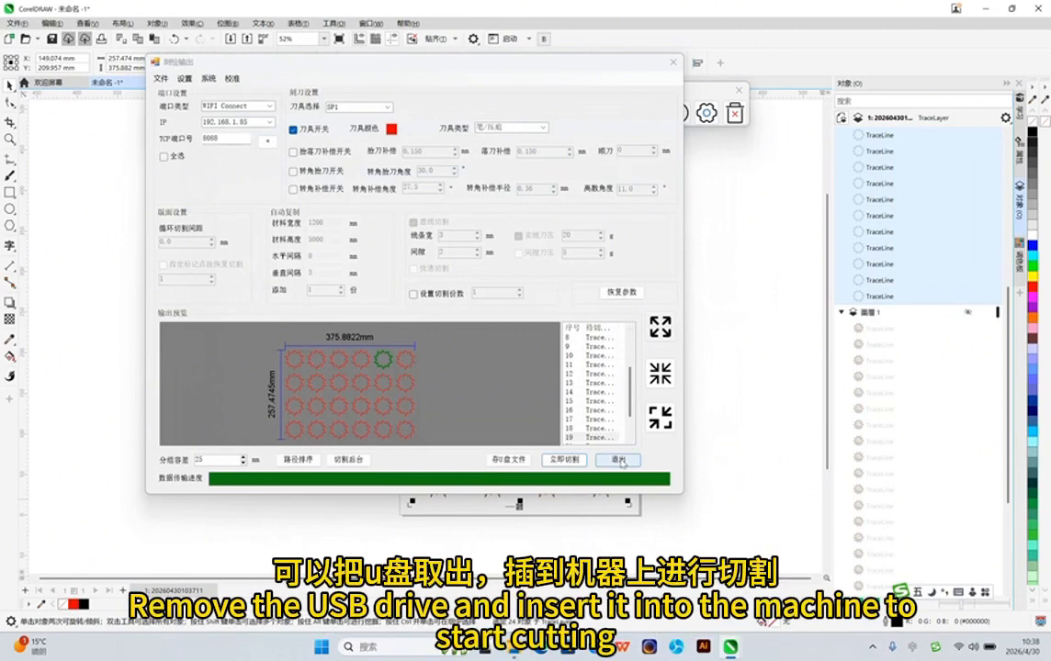
left_click(621, 461)
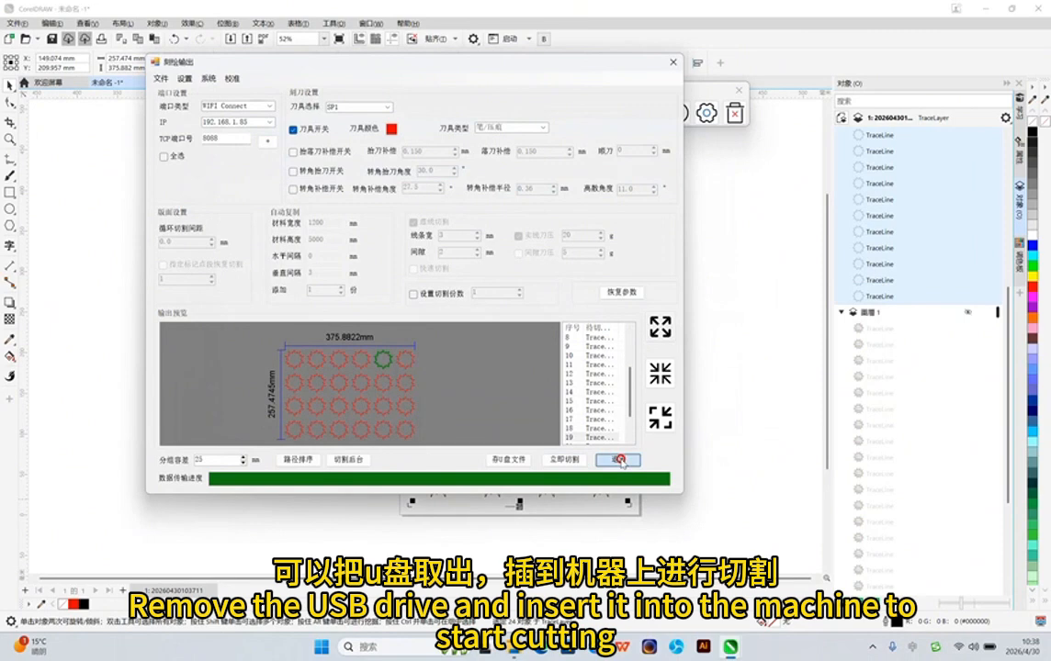